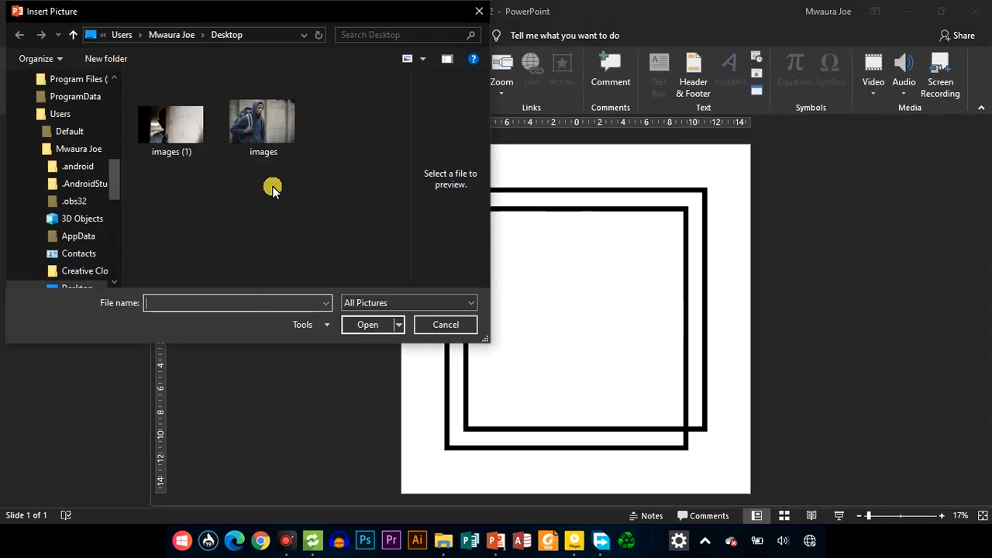
Insert the picture images (1) and enlarge it over the square frames to about 21.81 by 12.25 inches
left_click(152, 130)
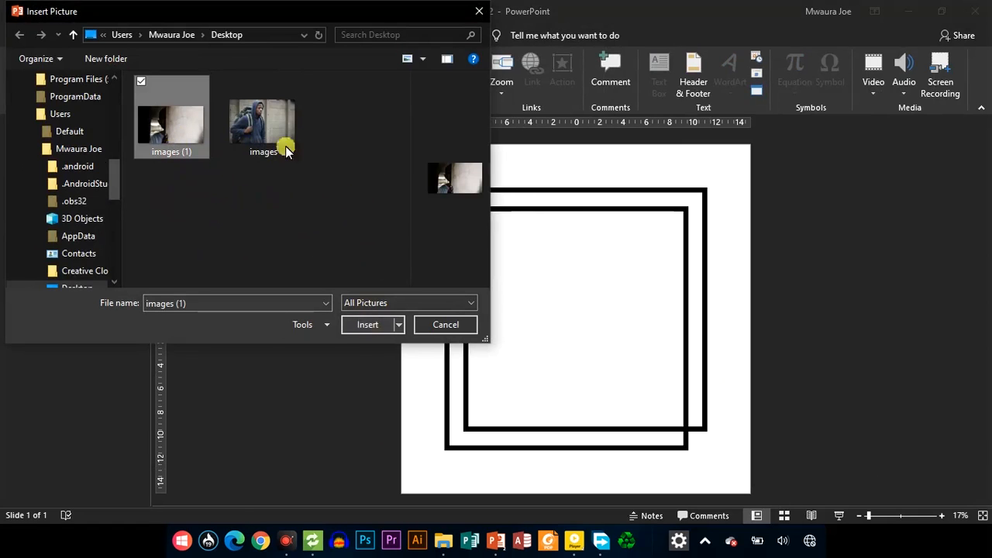
left_click(358, 326)
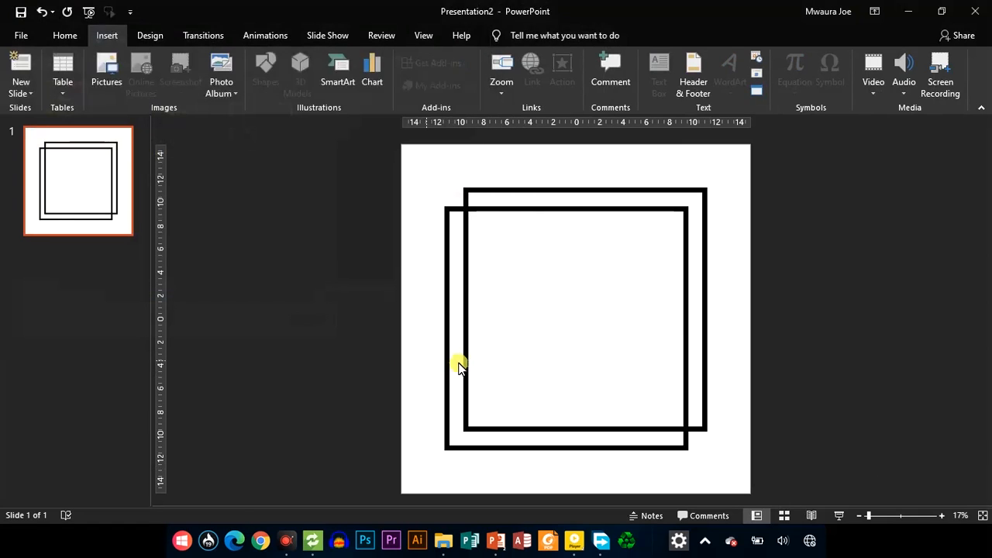
left_click_drag(576, 328, 708, 343)
left_click_drag(625, 304, 634, 310)
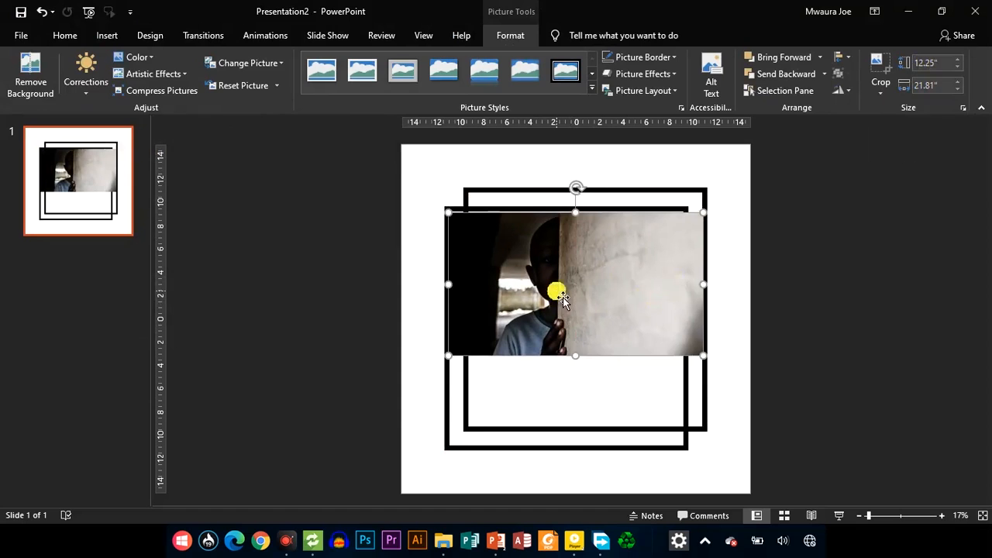
Crop the picture to a square aspect ratio and enlarge it to 30 by 30 inches so it covers the whole slide
left_click(878, 91)
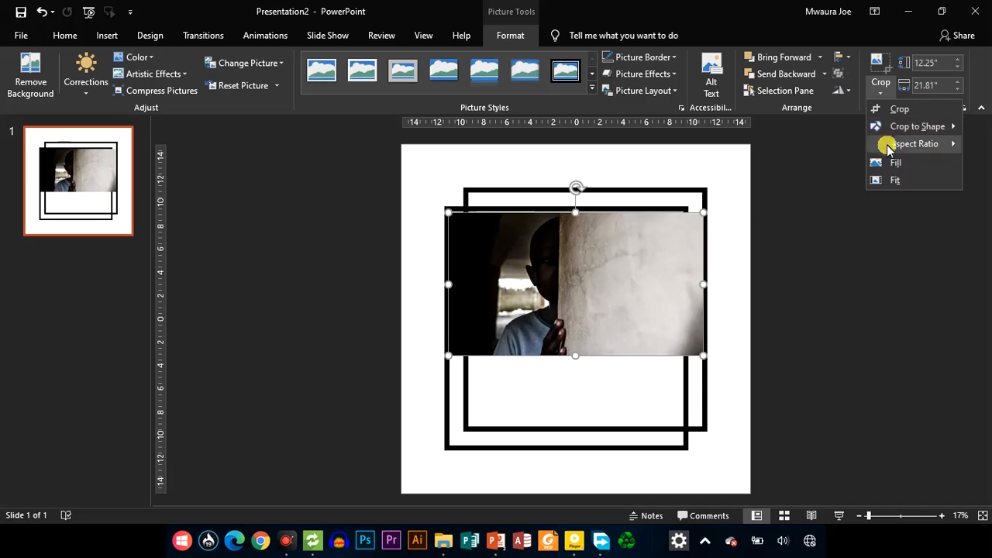
mouse_move(886, 148)
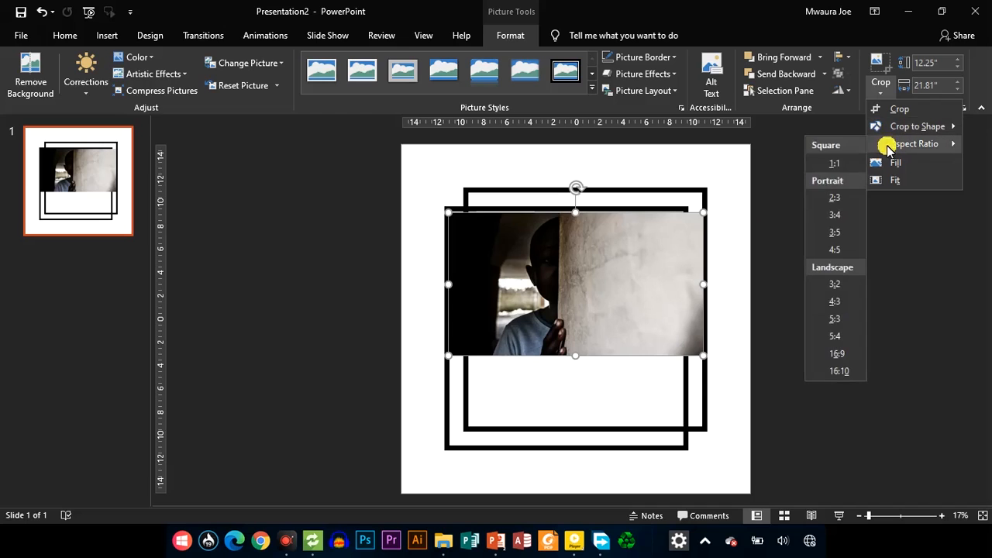
left_click(830, 164)
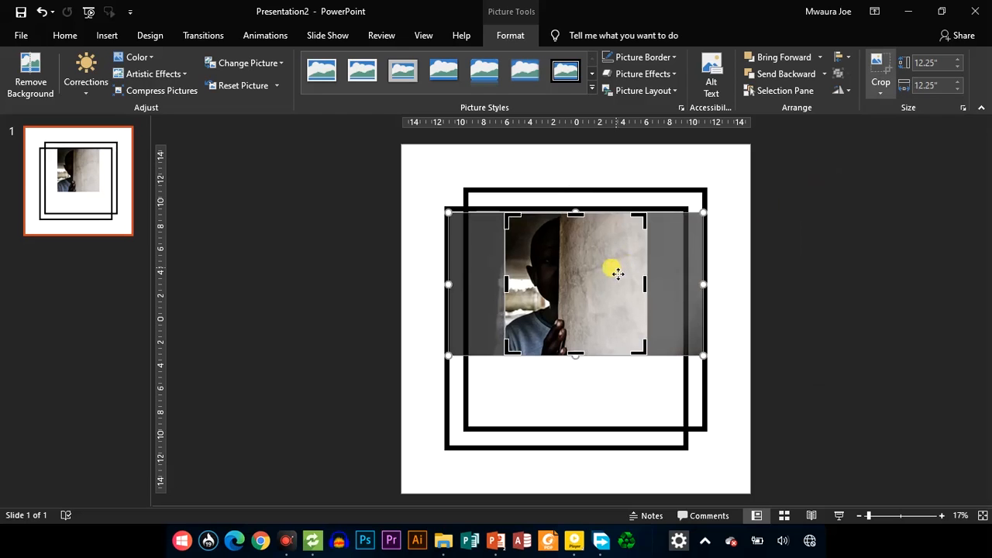
left_click_drag(601, 270, 502, 241)
left_click(638, 164)
left_click_drag(543, 297, 730, 488)
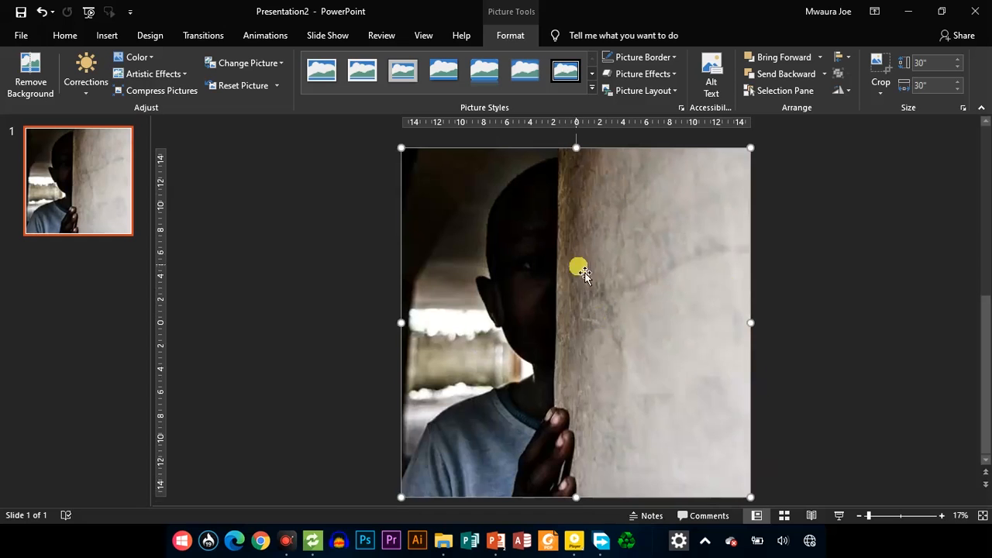
Send the picture to the back, behind the two square frames
left_click(826, 75)
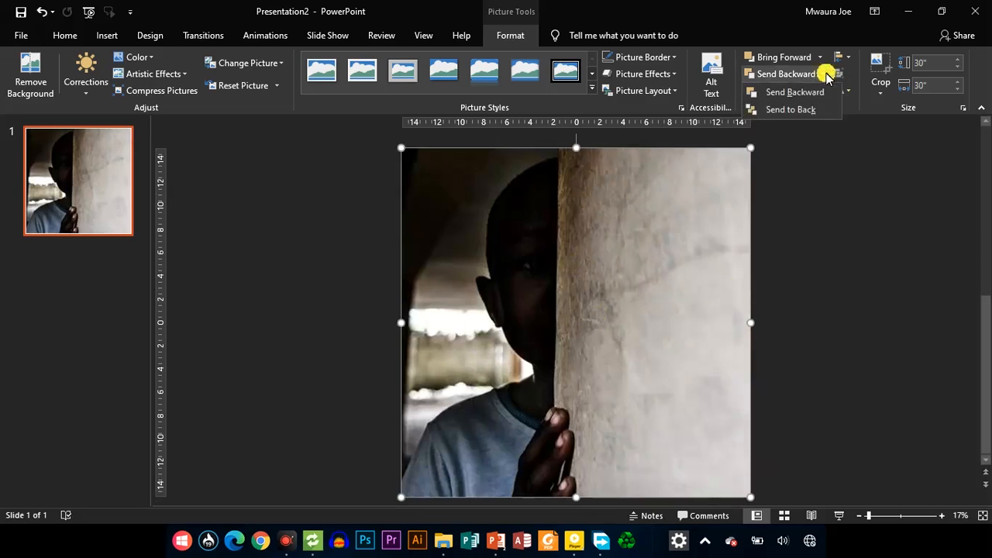
left_click(812, 106)
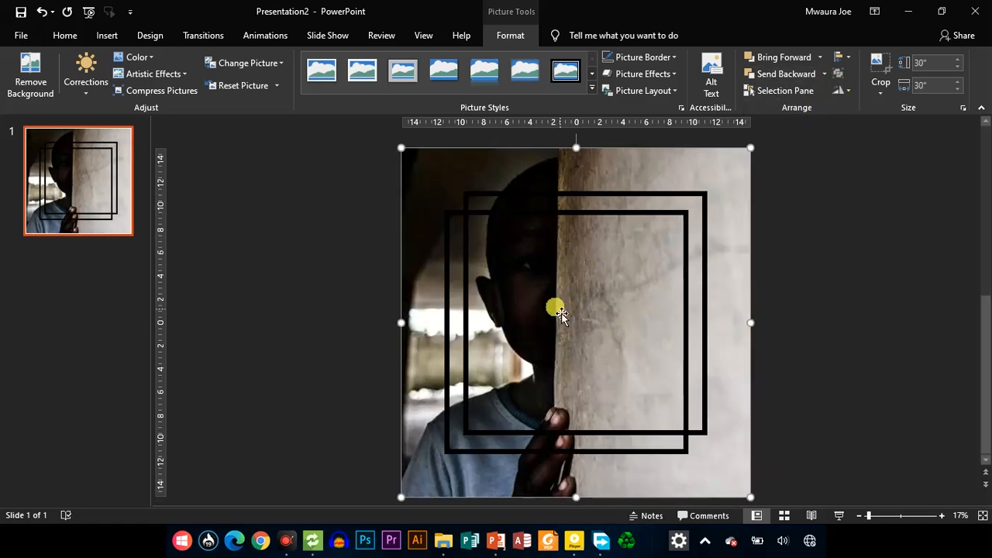
left_click(468, 211)
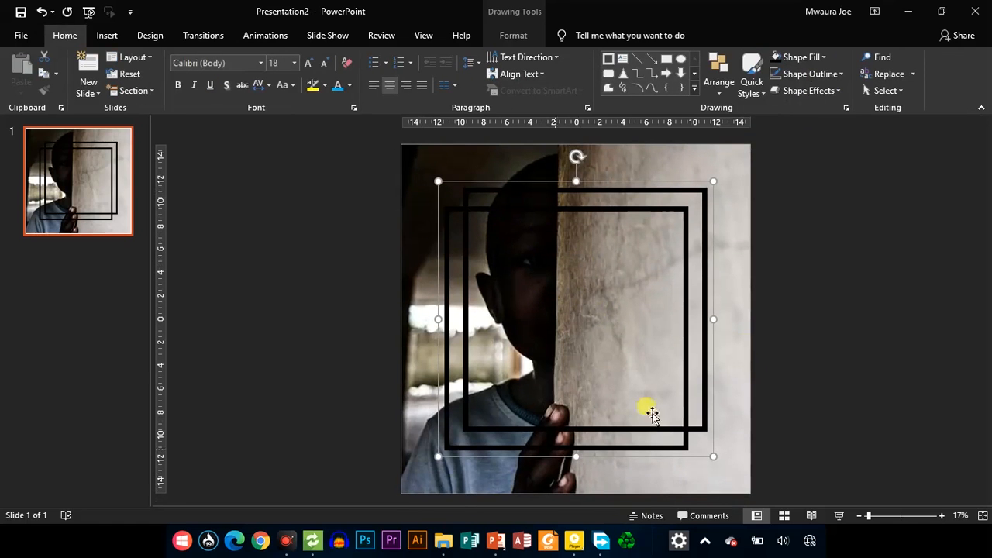
left_click(382, 204)
left_click(430, 196)
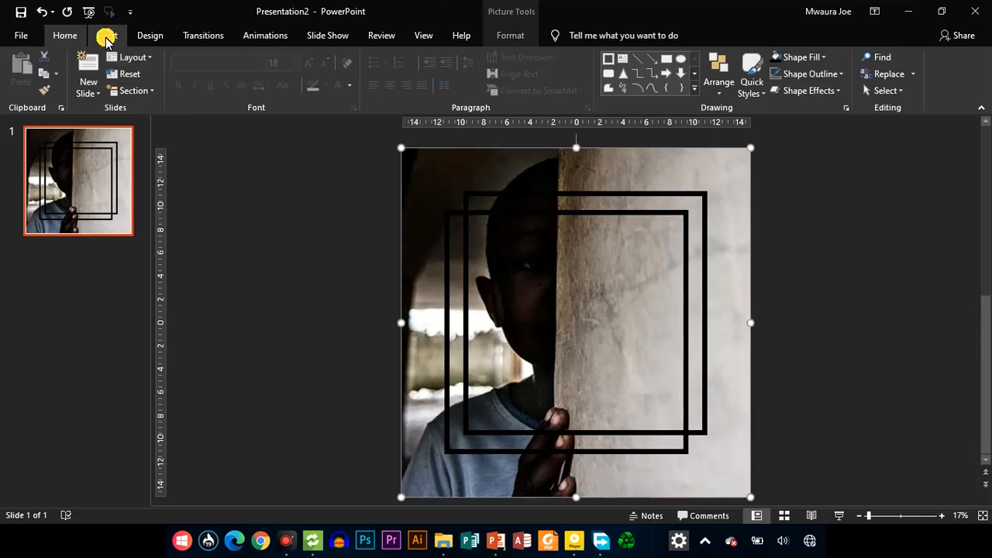
Draw a 30 by 30 inch rectangle over the whole slide and fill it with black
left_click(106, 36)
left_click(264, 78)
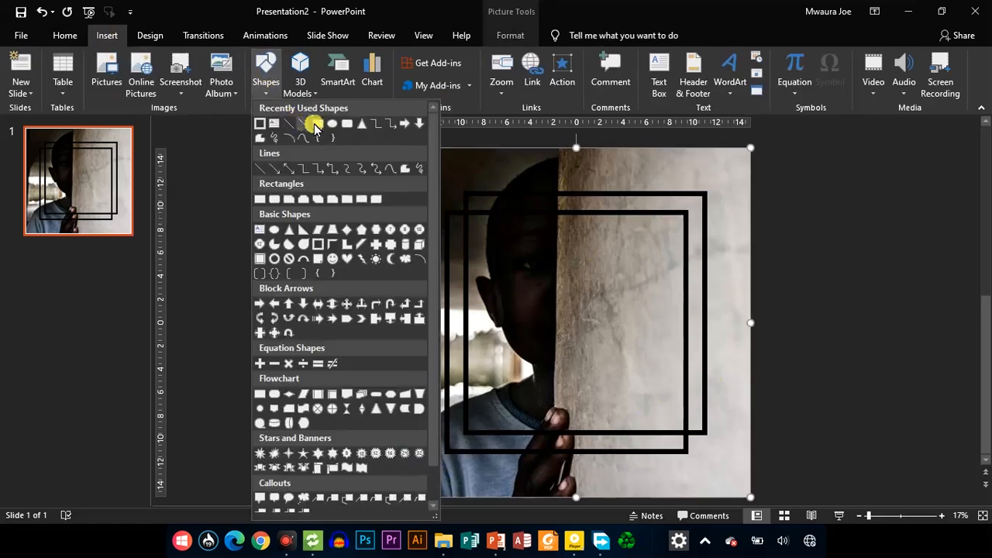
left_click(313, 126)
mouse_move(400, 147)
left_mouse_down()
mouse_move(553, 302)
mouse_move(737, 372)
mouse_move(750, 425)
mouse_move(750, 496)
left_mouse_up()
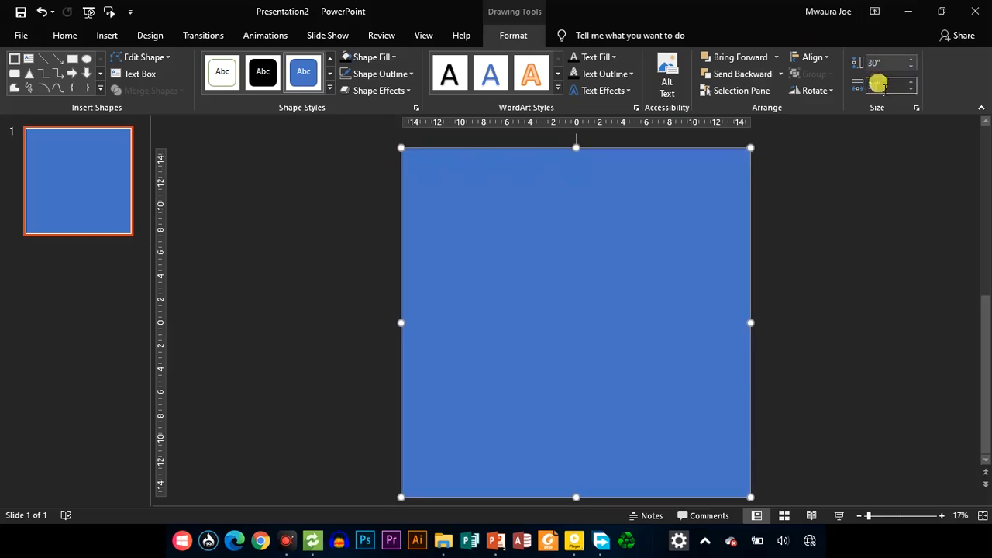
left_click(353, 59)
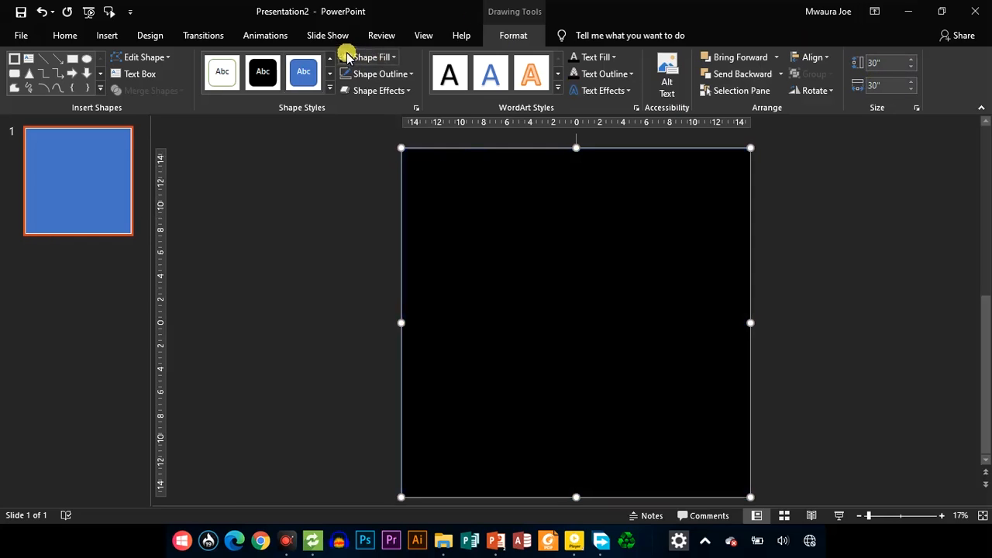
left_click(378, 74)
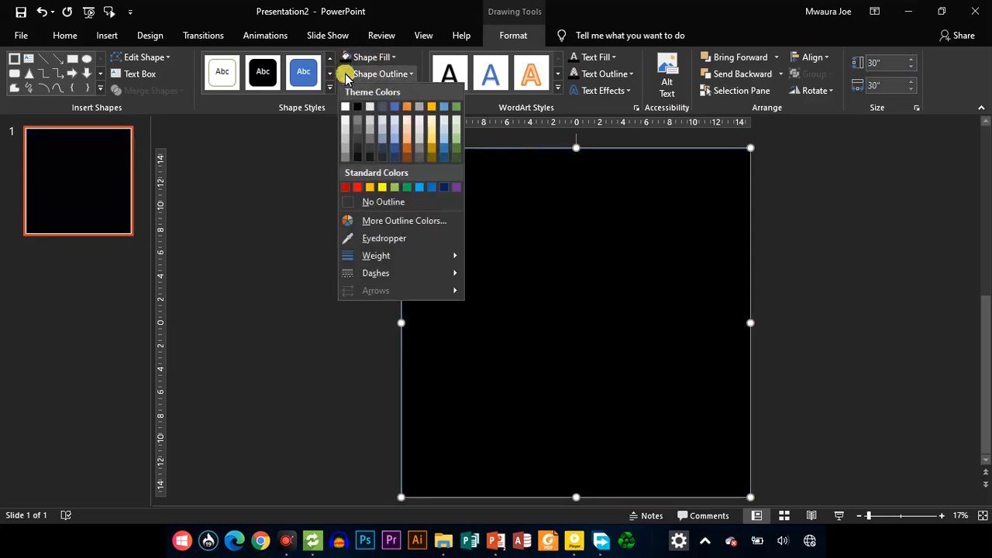
left_click(346, 78)
left_click(780, 75)
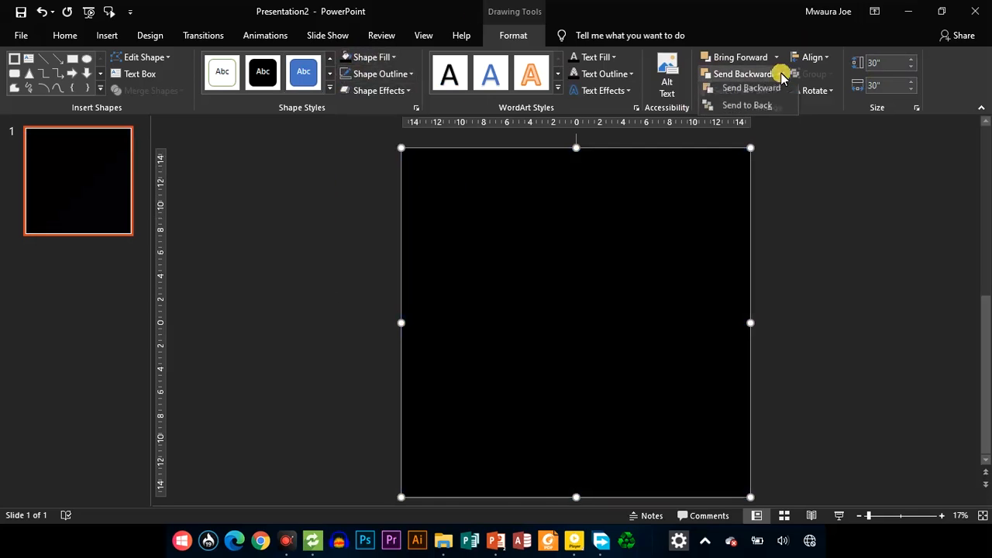
left_click(767, 106)
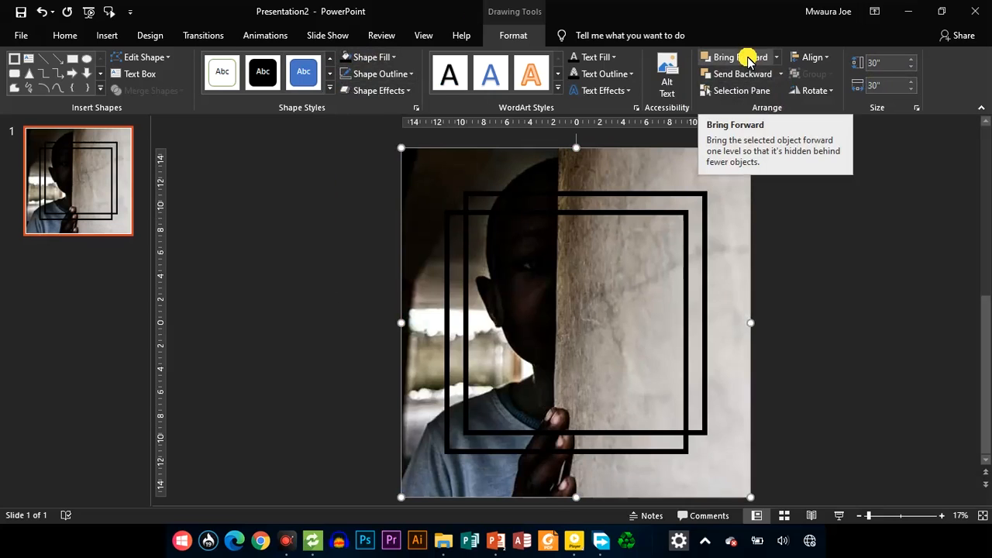
left_click(612, 245)
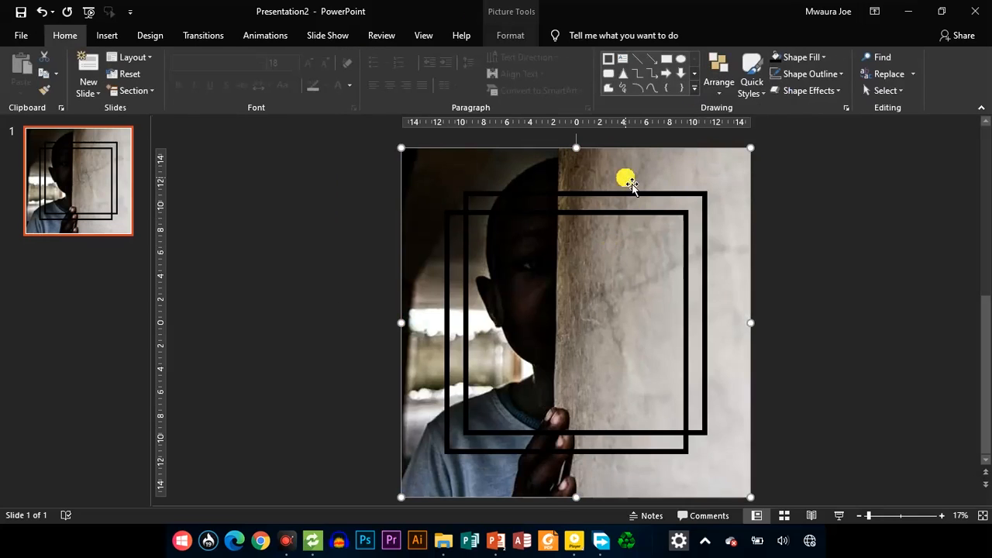
key("Delete")
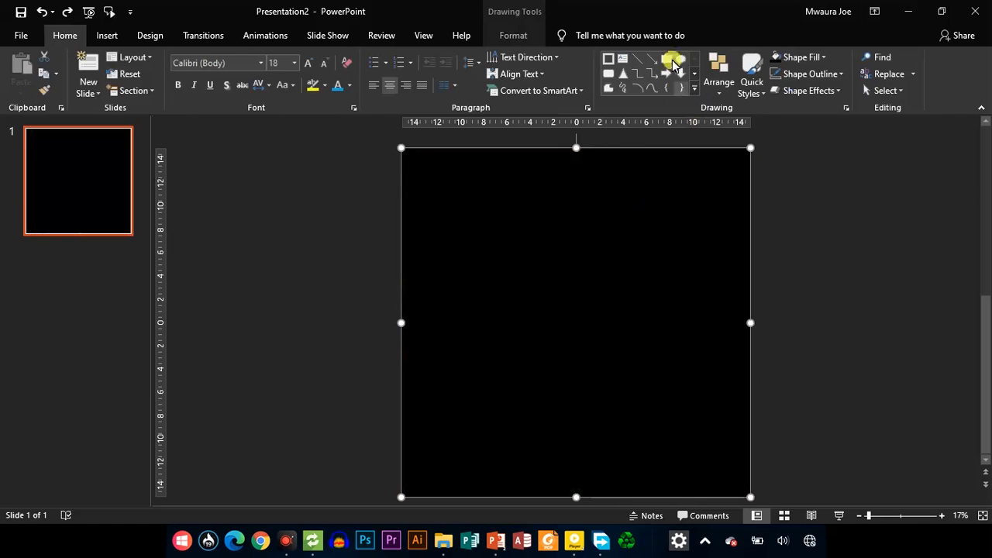
Arrange the black rectangle so it lies above the picture but behind the square frames
left_click(513, 35)
left_click(780, 74)
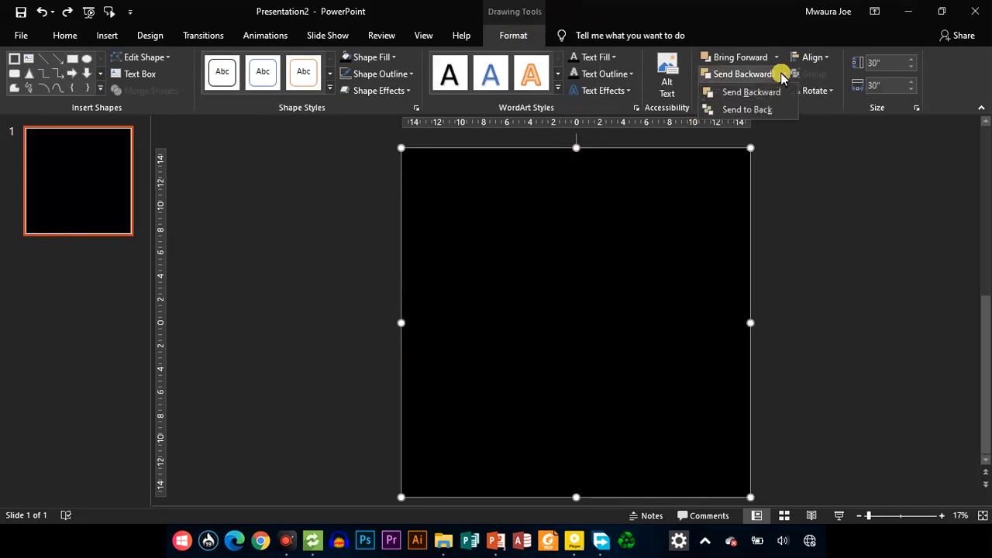
left_click(764, 111)
left_click(740, 57)
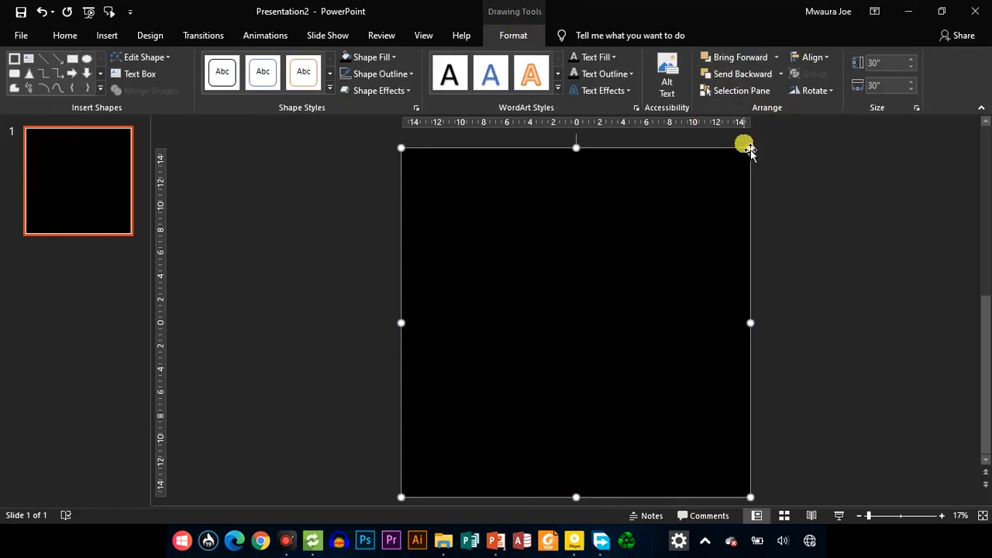
Set the black rectangle's fill transparency to 20%
left_click(416, 108)
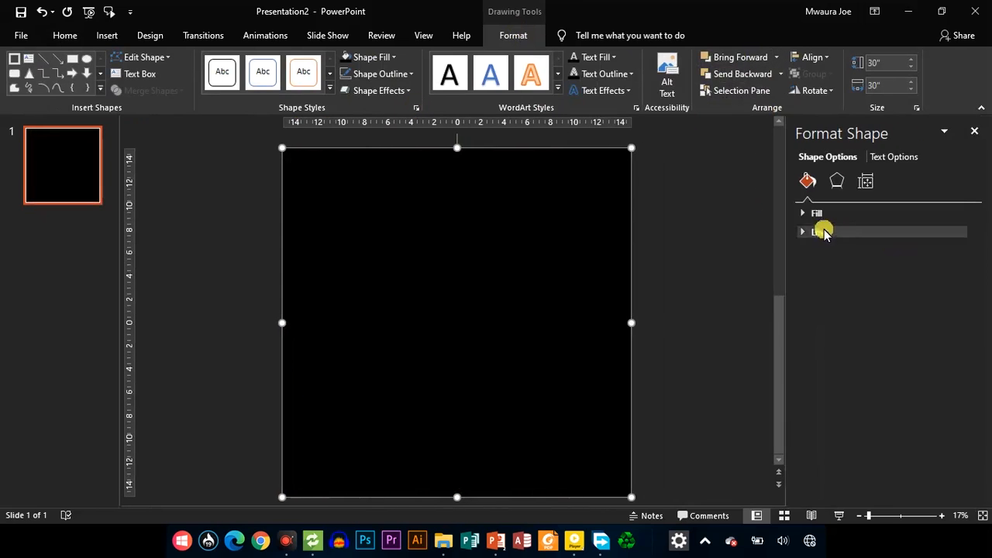
left_click(804, 216)
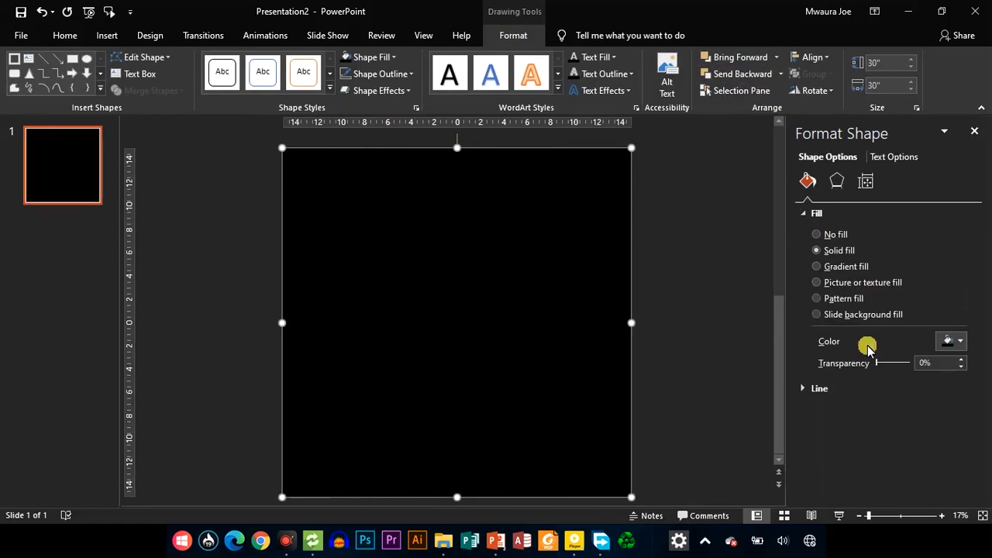
left_click_drag(877, 366, 886, 365)
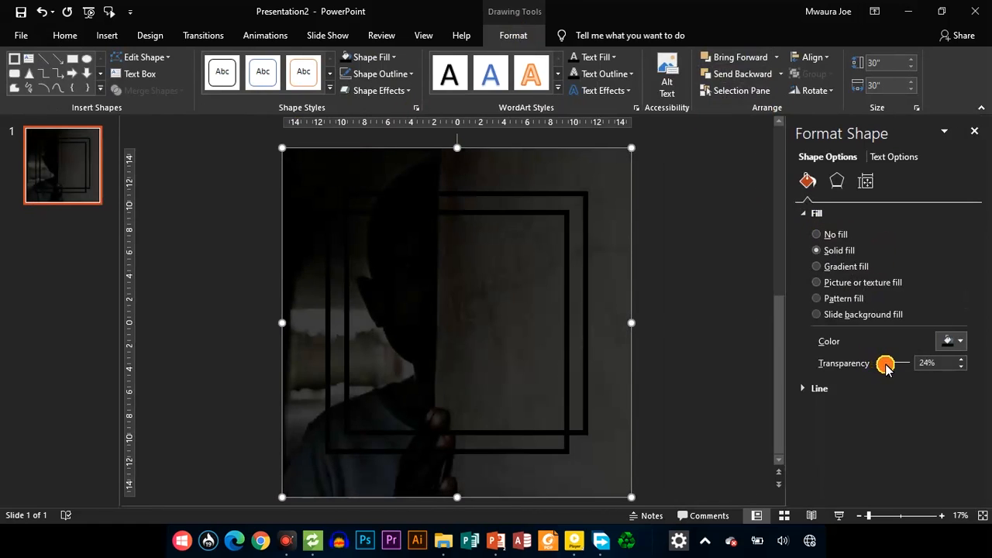
left_click_drag(887, 368, 884, 368)
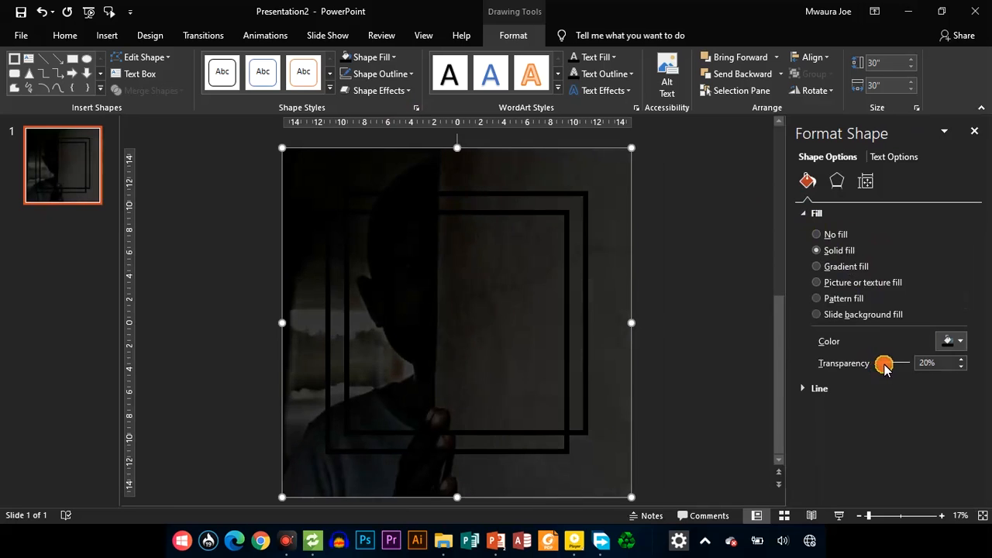
Fill the overlapping square frames with white and deselect them
left_click(569, 295)
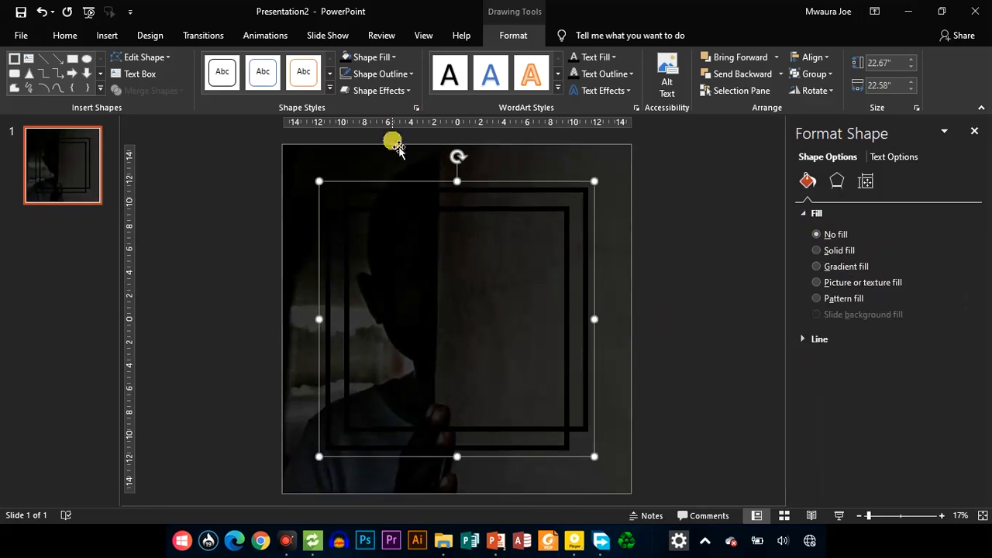
left_click(385, 60)
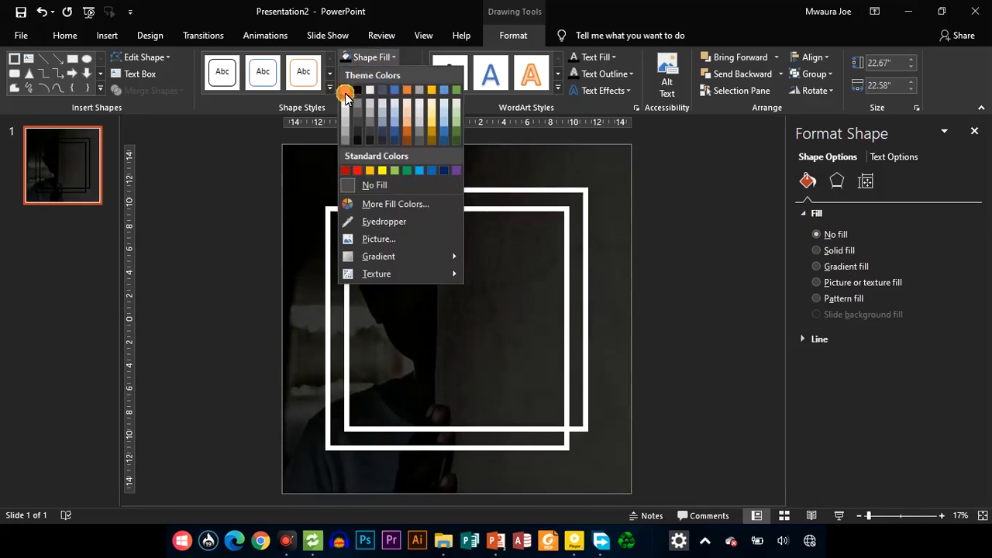
left_click(346, 90)
left_click(665, 237)
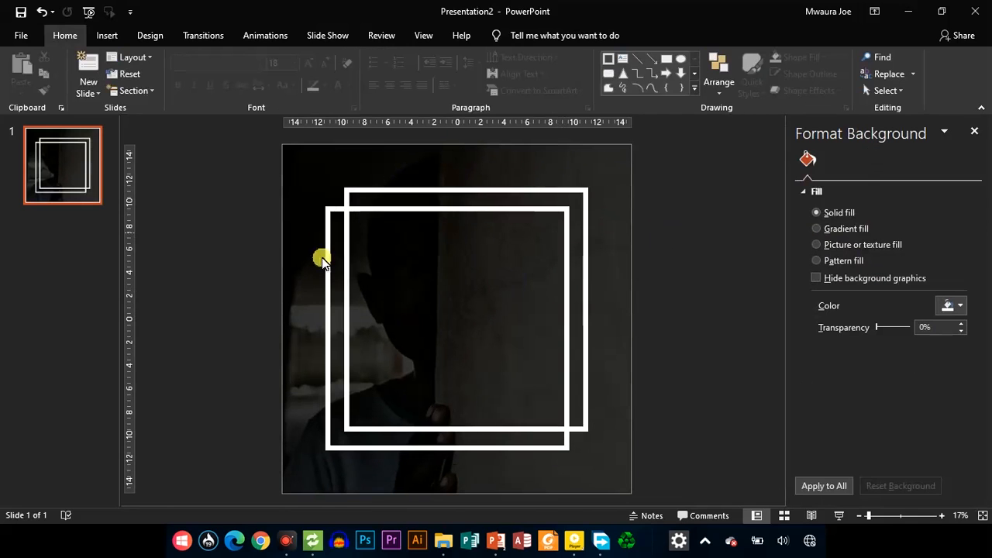
Add a text box beside the slide containing the words "You are"
left_click(622, 59)
left_click(667, 196)
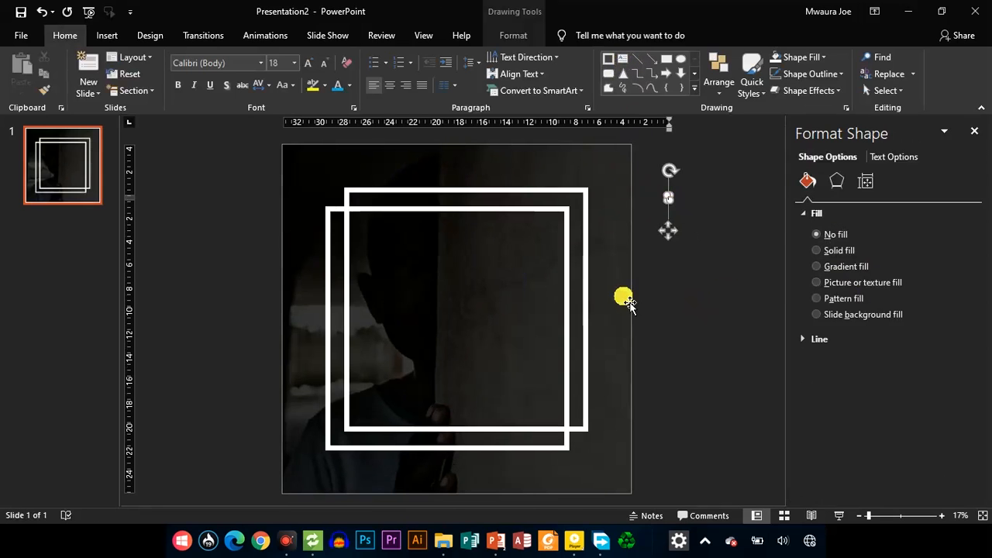
type("The ")
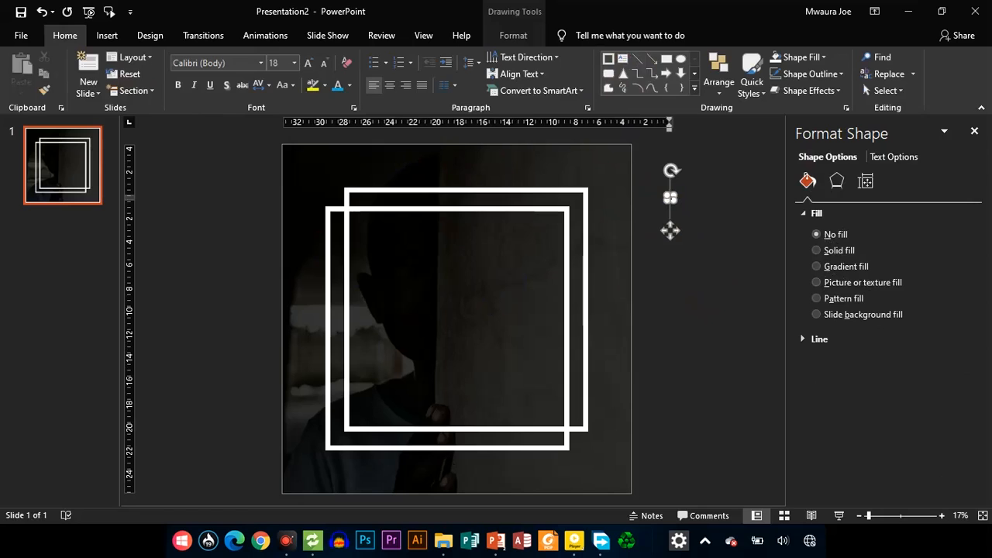
type("e")
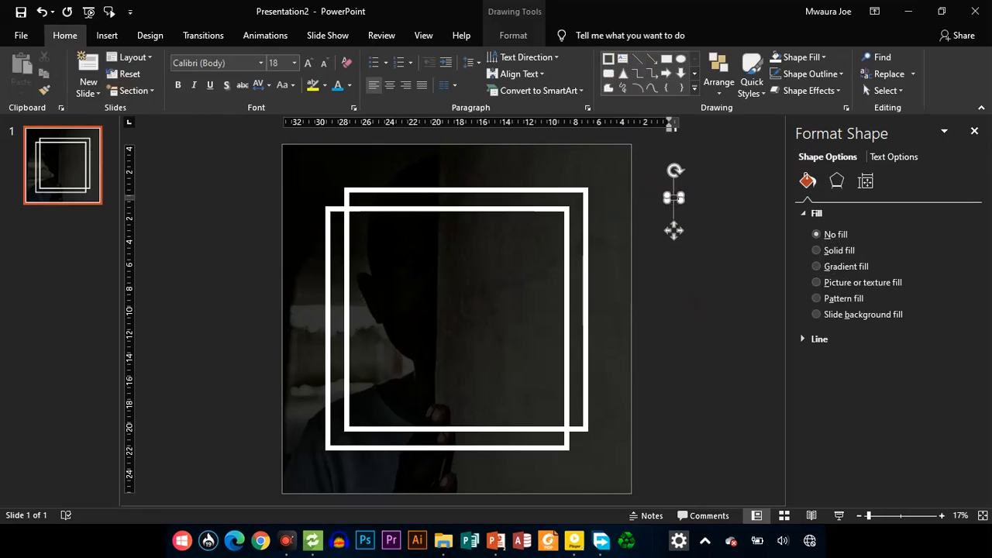
Enlarge the text to font size 344 and set its capitalization to "You are"
key("ctrl+shift+period")
key("ctrl+shift+period")
key("ctrl+shift+period")
key("ctrl+shift+period")
key("ctrl+shift+period")
key("ctrl+shift+period")
key("ctrl+shift+period")
key("ctrl+shift+period")
key("ctrl+shift+period")
key("ctrl+shift+period")
key("ctrl+shift+period")
key("ctrl+shift+period")
key("ctrl+shift+period")
key("ctrl+shift+period")
key("ctrl+shift+period")
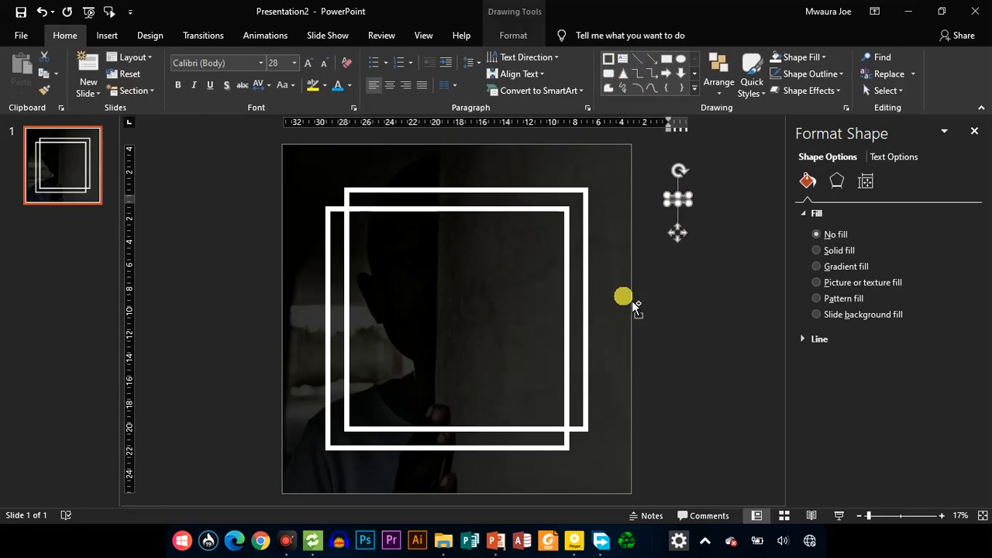
key("ctrl+shift+period")
key("ctrl+shift+period")
key("ctrl+shift+period")
key("ctrl+shift+period")
key("ctrl+shift+period")
key("ctrl+shift+period")
key("ctrl+shift+period")
key("ctrl+shift+period")
key("ctrl+shift+period")
key("ctrl+shift+period")
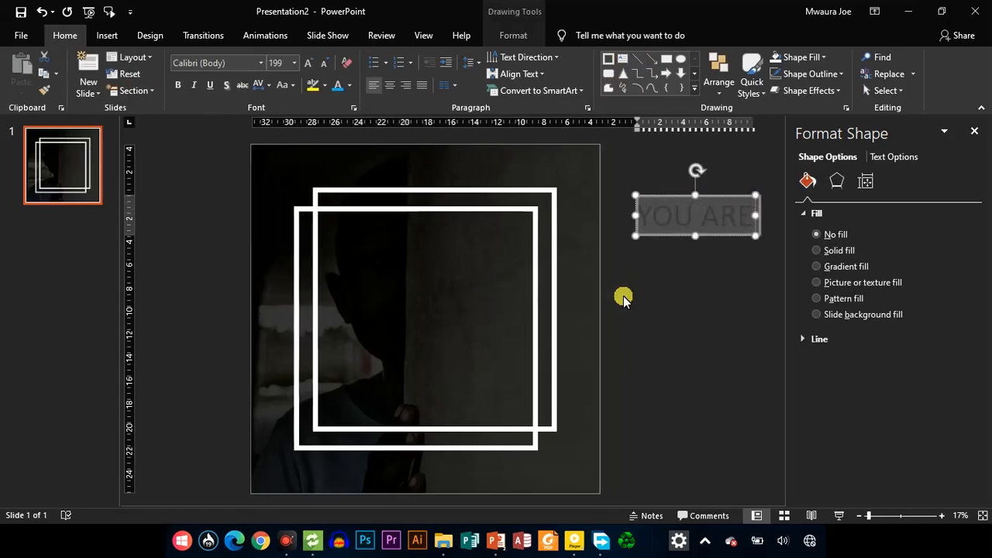
key("shift+F3")
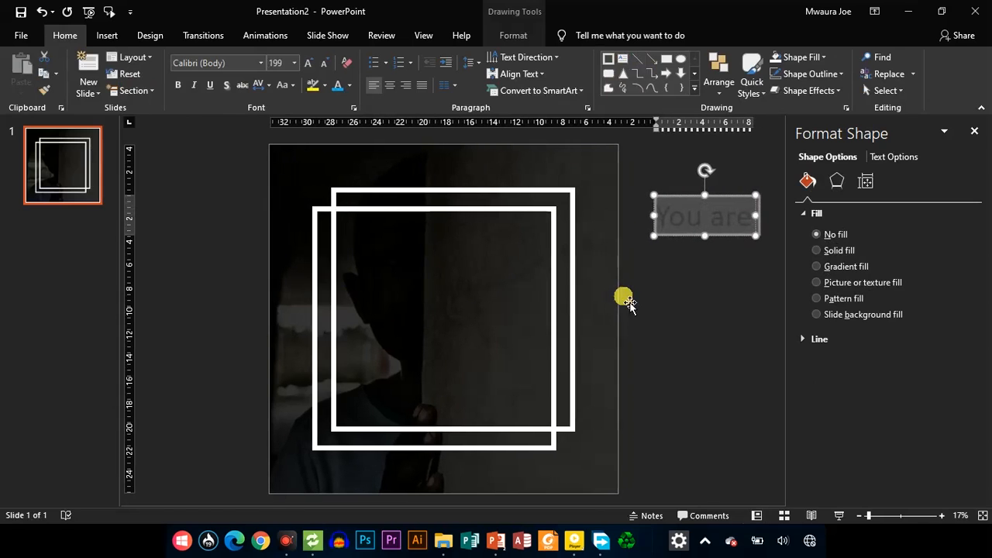
key("ctrl+shift+period")
key("ctrl+shift+period")
key("ctrl+shift+period")
key("ctrl+shift+period")
key("ctrl+shift+period")
key("ctrl+shift+period")
key("ctrl+shift+period")
key("ctrl+shift+period")
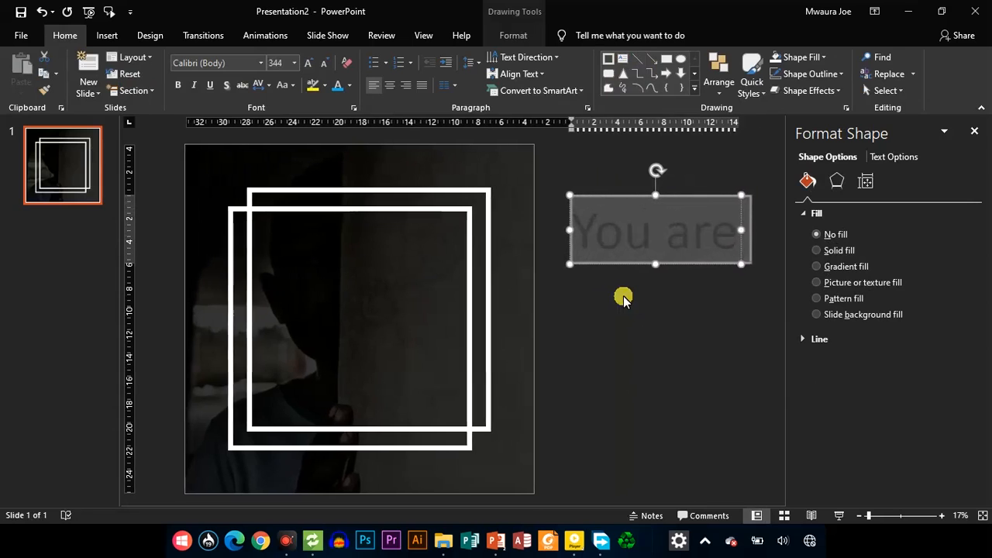
Reduce the "You are" text to font size 287 and move it inside the upper part of the square frames
key("ctrl+shift+comma")
key("ctrl+shift+comma")
key("ctrl+shift+comma")
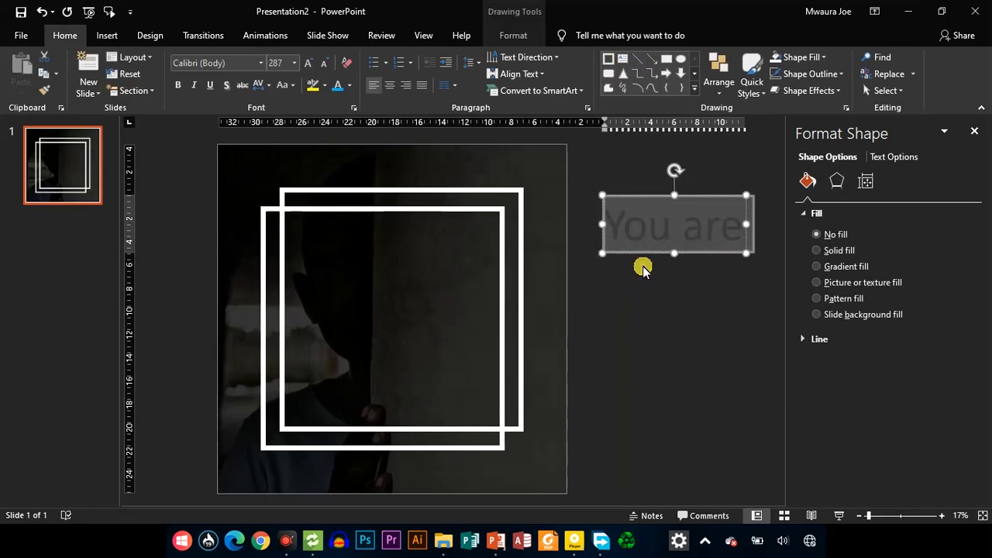
left_click_drag(656, 264, 388, 277)
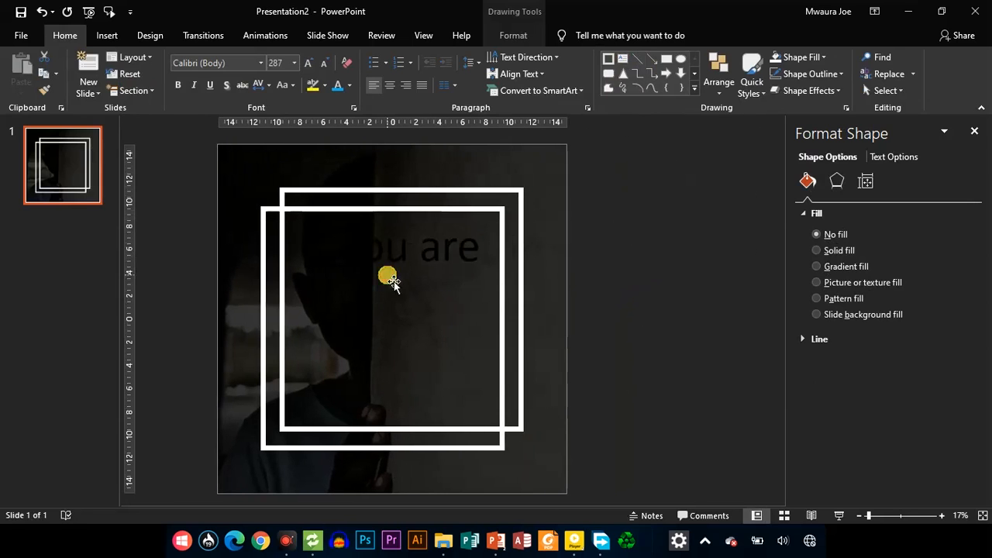
Change the font color of the "You are" text to white
left_click(408, 255)
triple_click(431, 256)
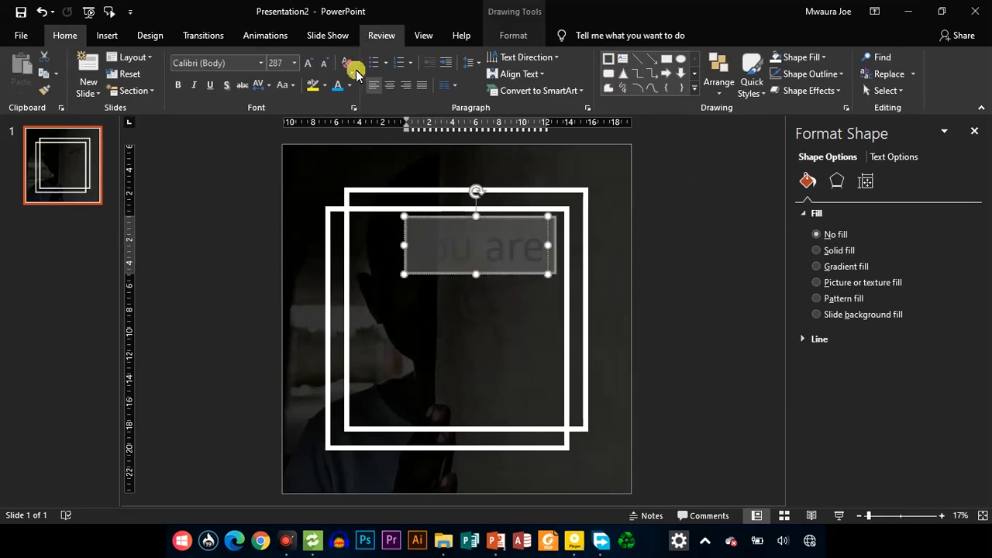
left_click(348, 89)
left_click(336, 122)
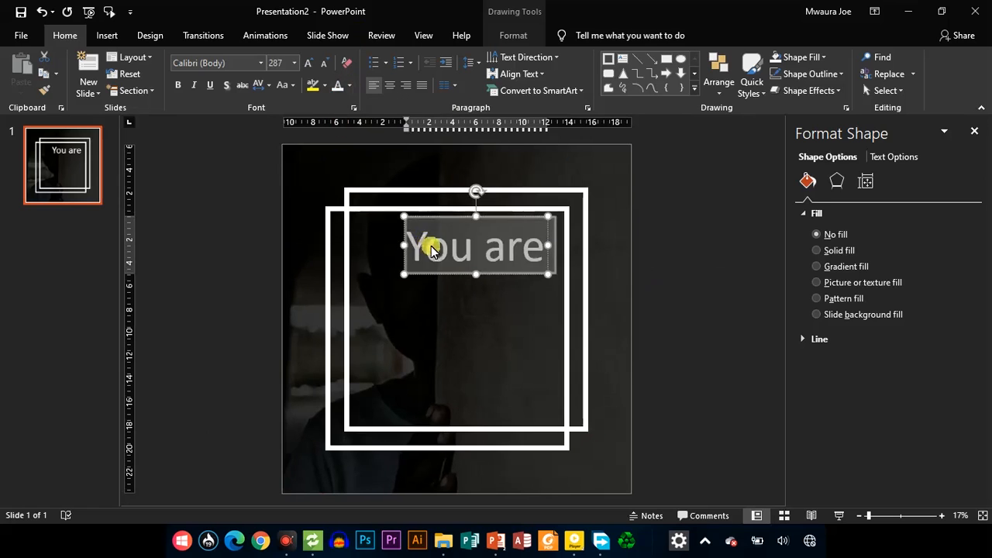
Set the "You are" text's font to Advert and center it horizontally near the frames' upper edge
left_click(260, 64)
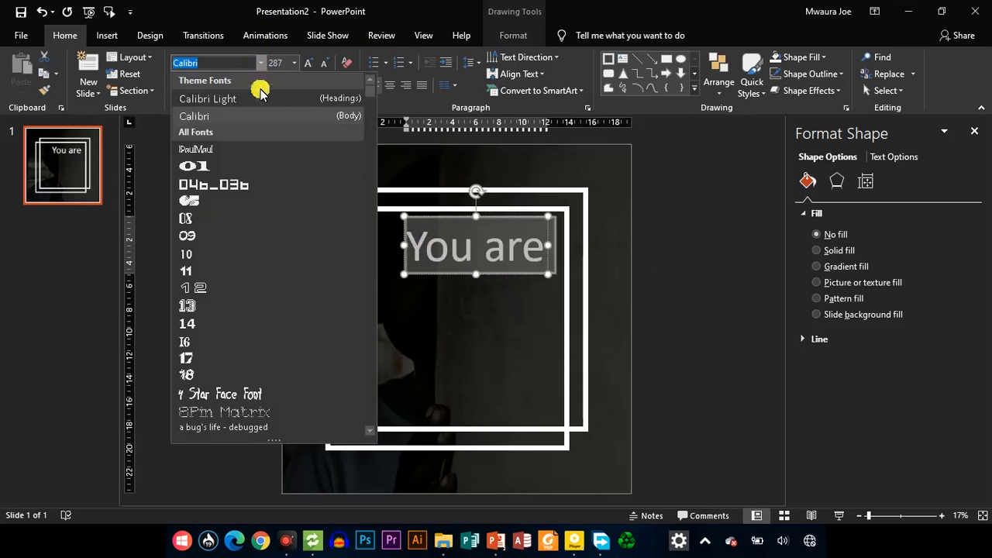
type("Advert")
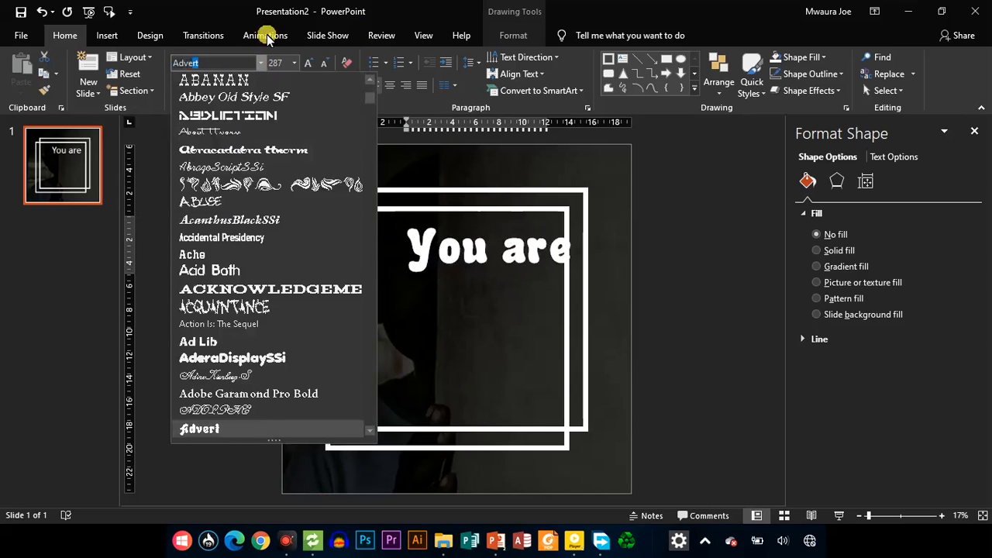
key("Return")
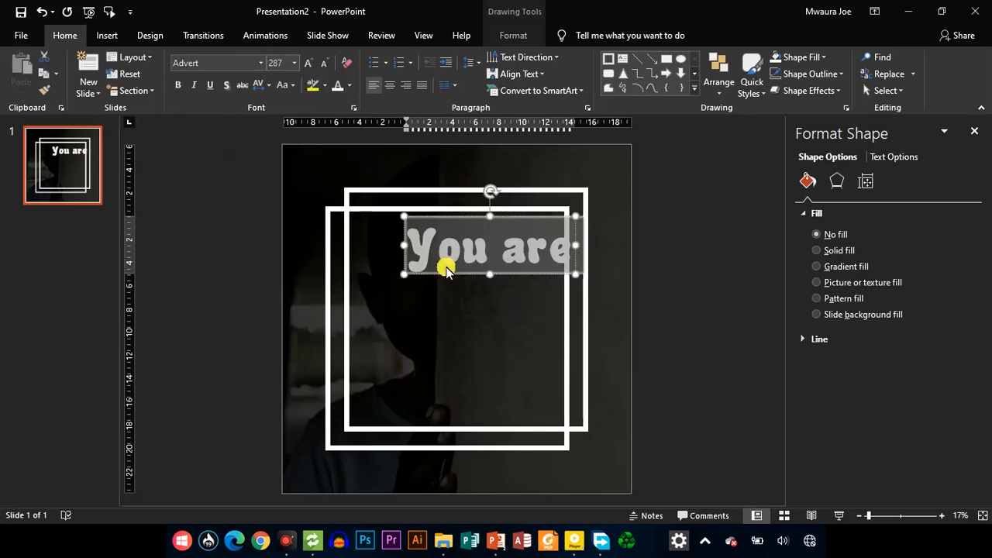
left_click_drag(451, 275, 422, 276)
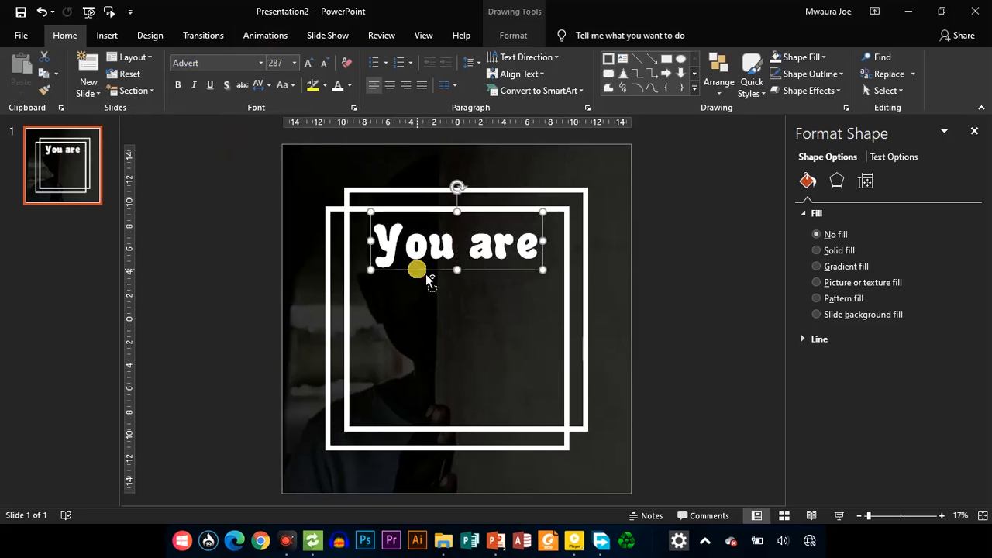
key("ctrl+z")
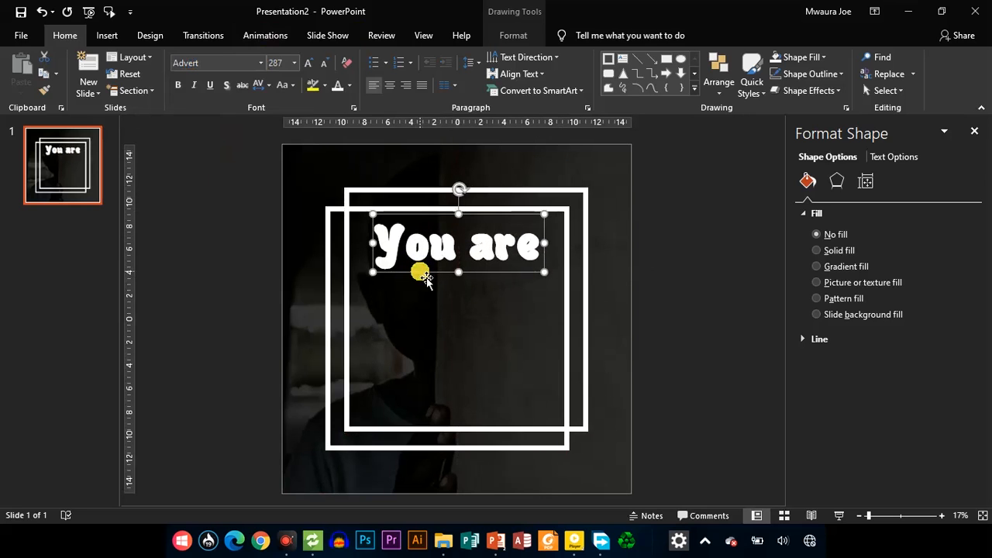
Duplicate the "You are" text box directly below itself and replace the copy's text with "STRONGER"
left_click_drag(427, 276, 420, 327)
left_click(422, 308)
key("ctrl+a")
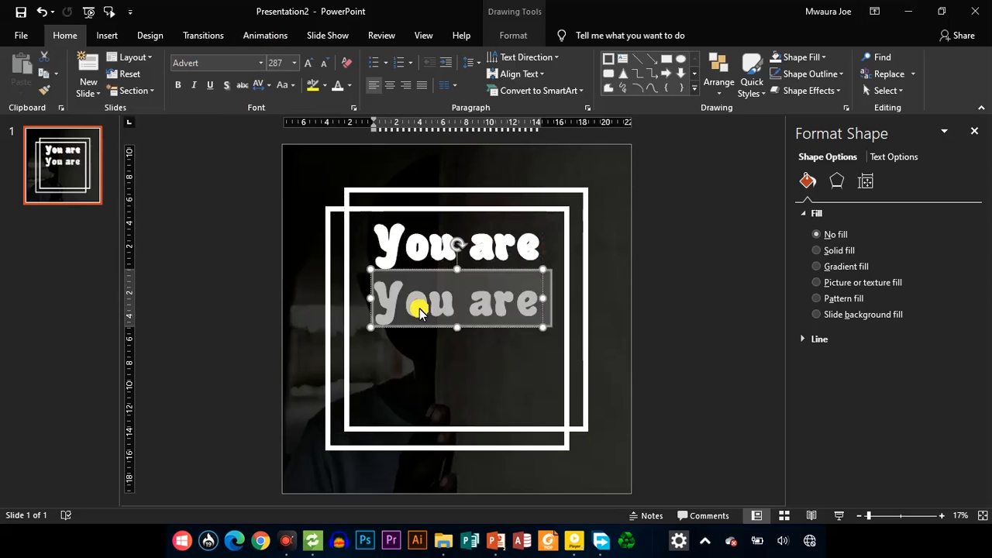
type("STO")
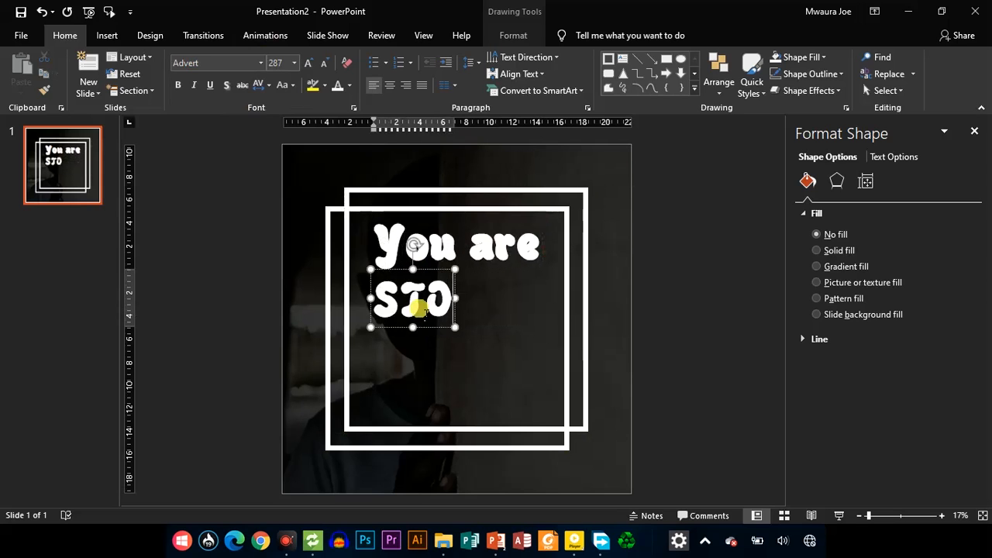
key("BackSpace")
type("RONGER")
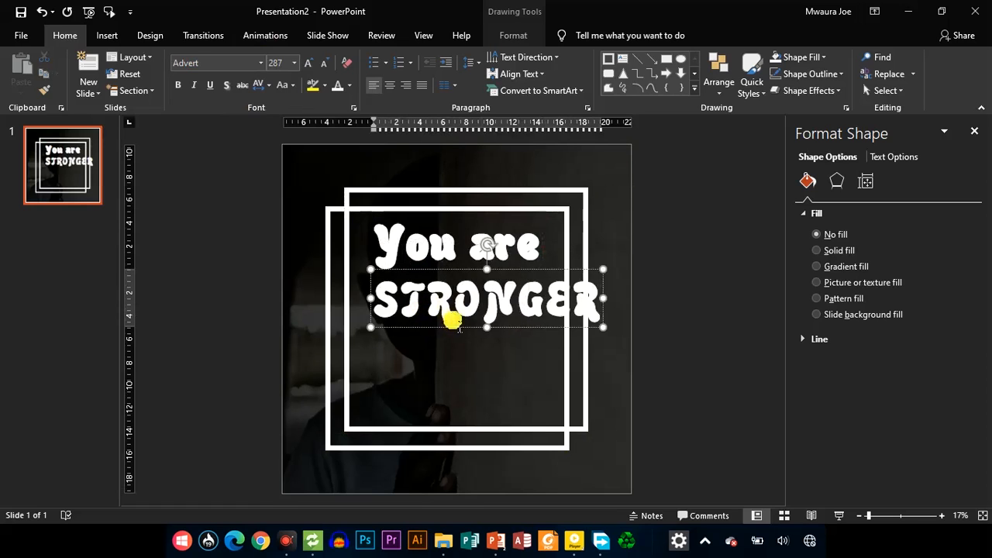
Set the font of "STRONGER" to AbrazoScriptSSi and center the text box beneath "You are"
key("ctrl+a")
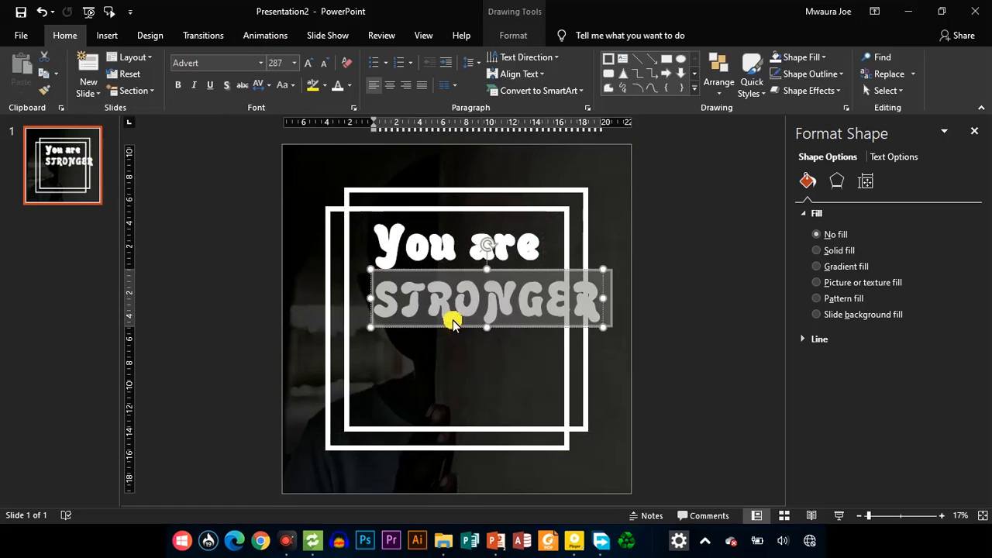
left_click(261, 66)
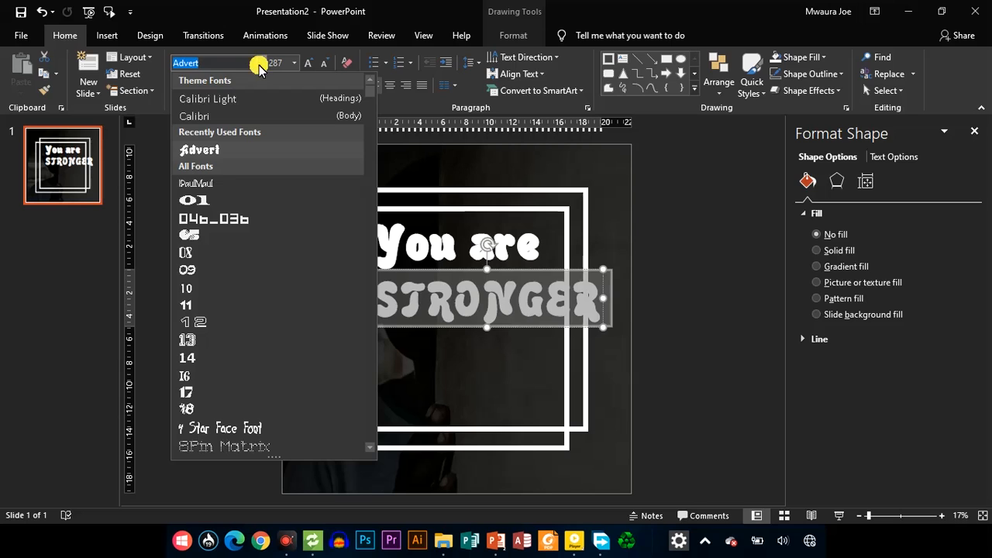
type("Abri")
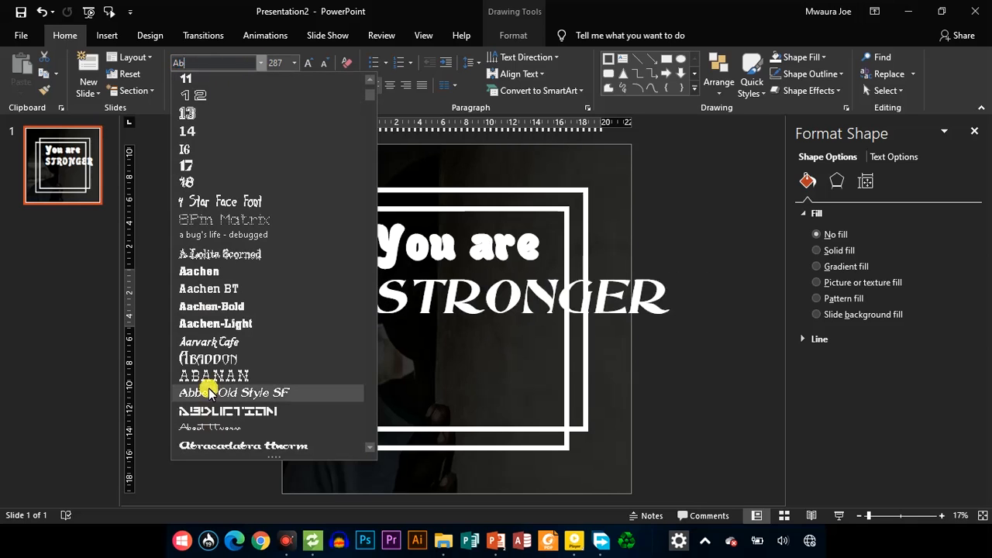
key("Down")
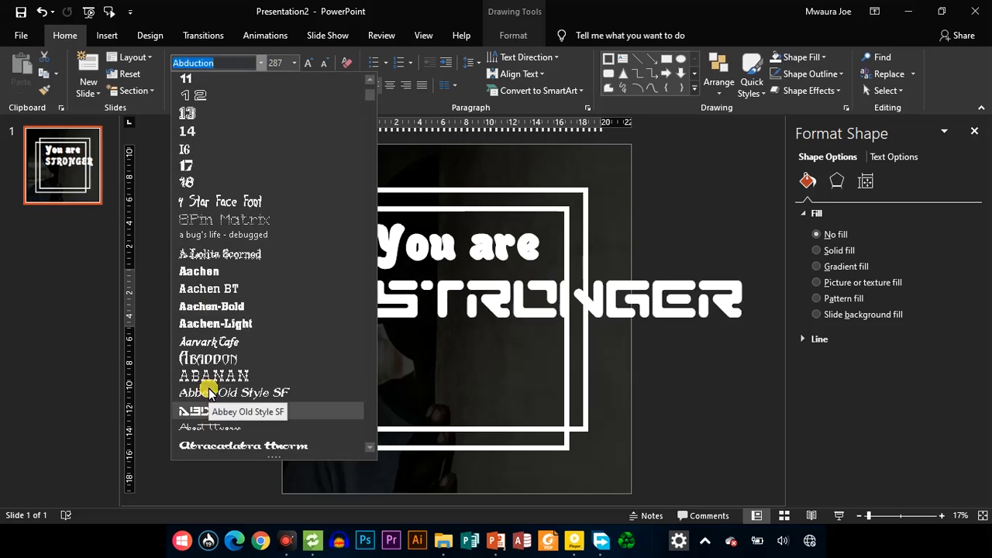
key("Up")
key("Up")
key("Up")
key("Up")
key("Up")
key("Up")
key("Up")
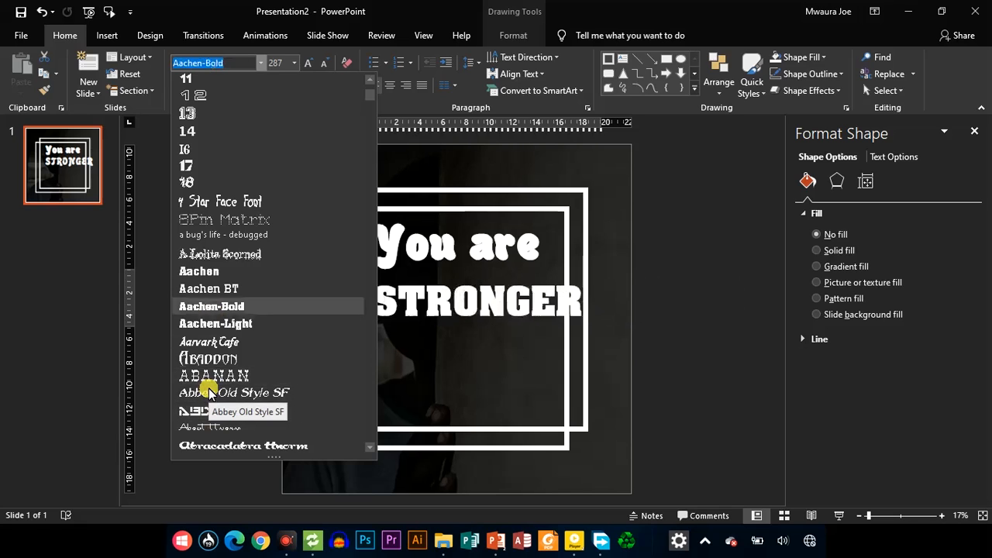
key("Up")
key("Up")
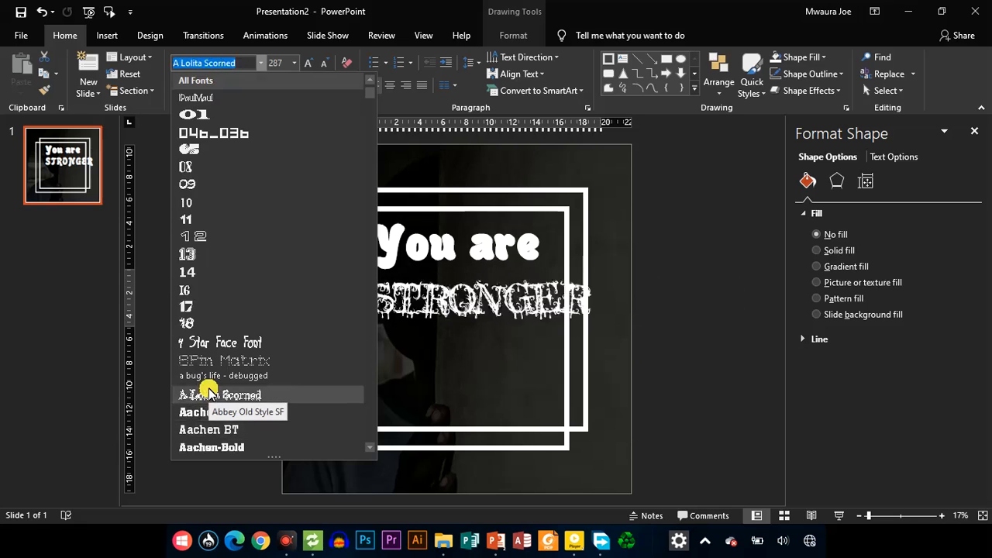
key("Down")
key("Down")
key("Down")
key("Down")
key("Down")
key("Down")
key("Down")
key("Down")
key("Down")
key("Down")
key("Down")
key("Down")
key("Return")
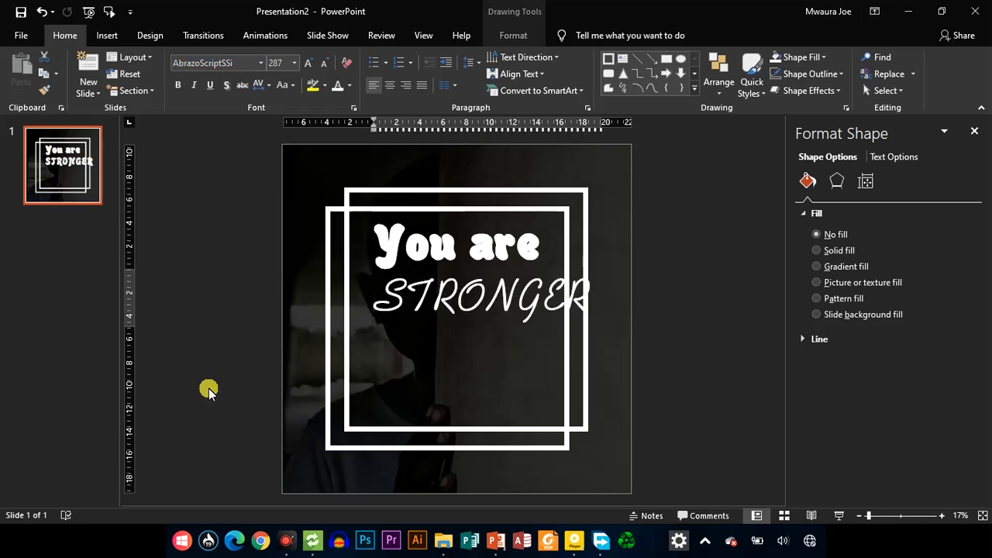
left_click_drag(475, 333, 450, 328)
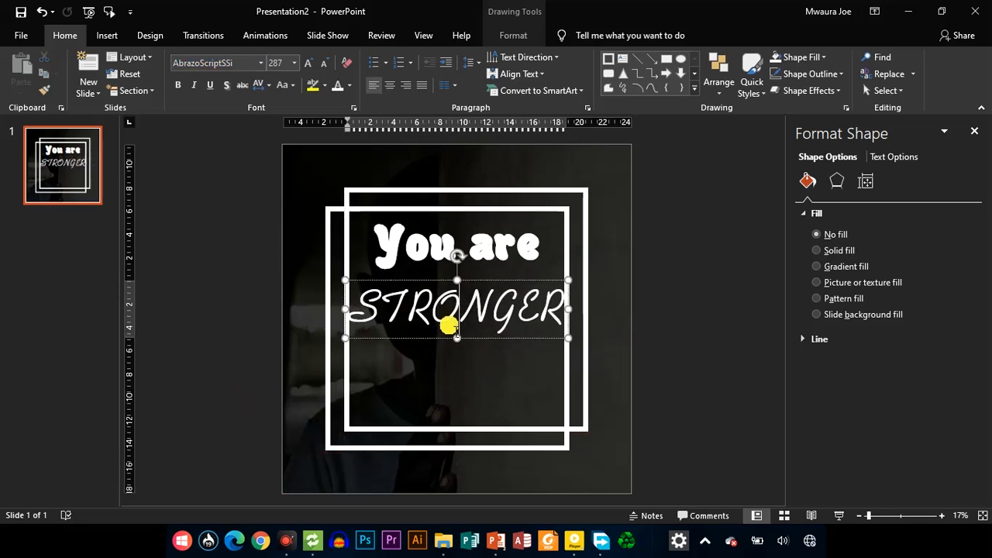
Color the "STRONGER" text standard light blue and make it bold
double_click(450, 326)
left_click(349, 87)
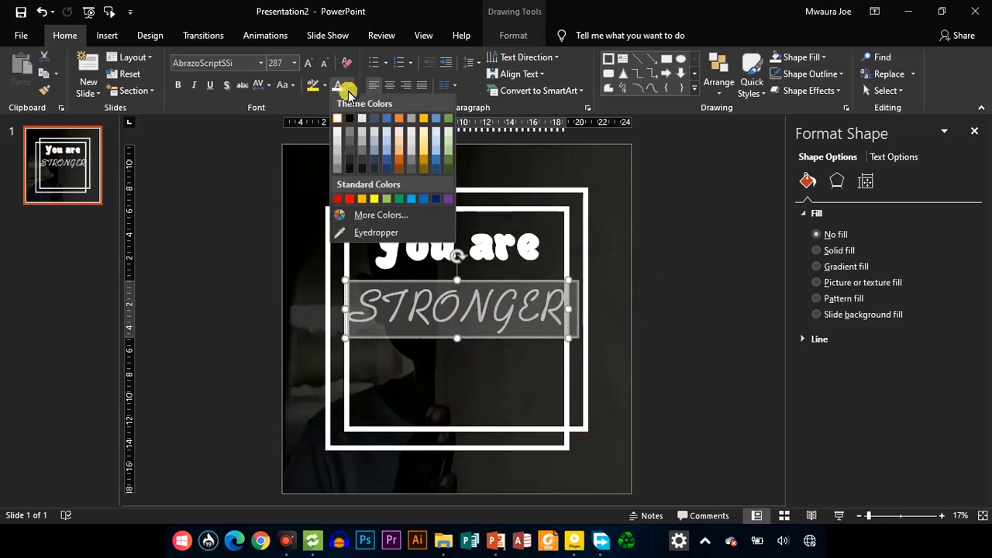
left_click(411, 198)
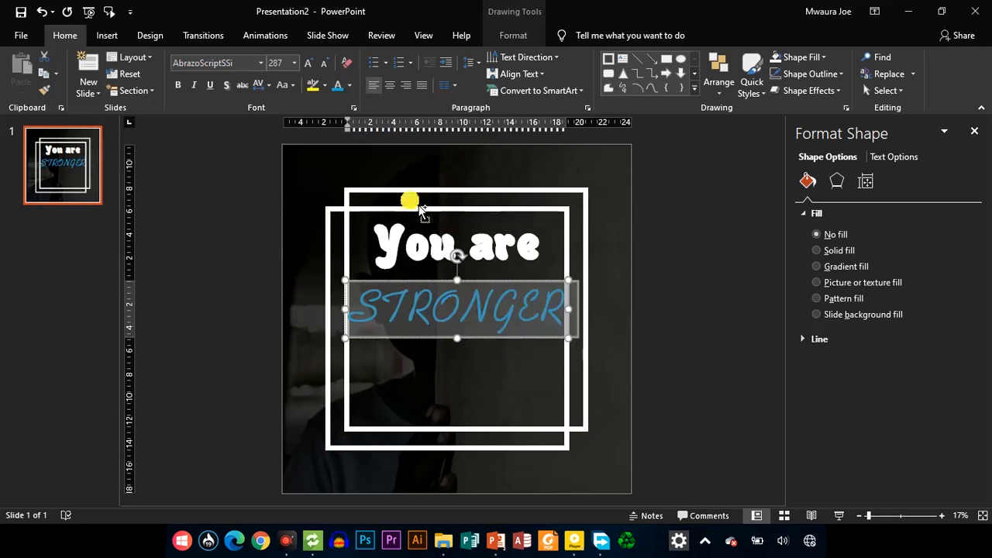
key("ctrl+b")
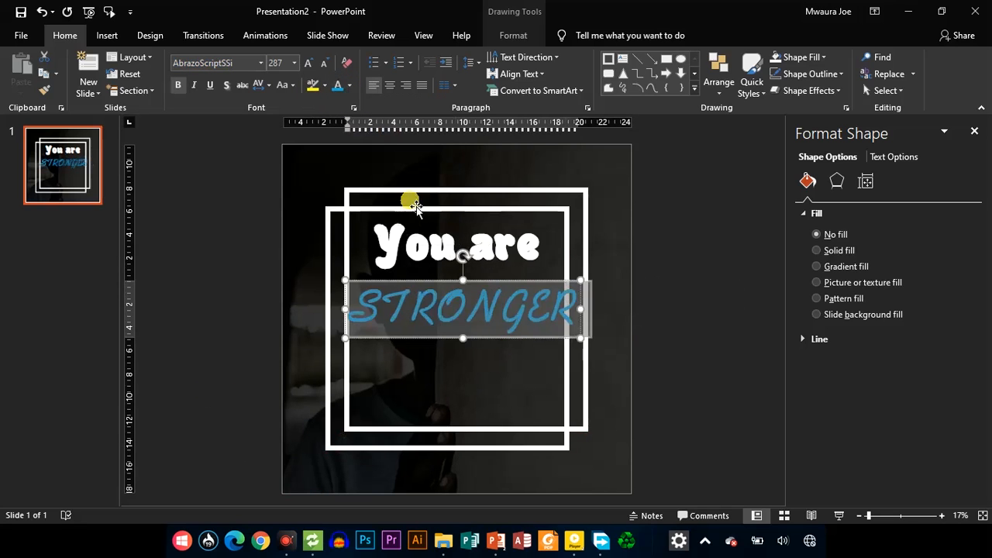
Reduce "STRONGER" to font size 239 and center it again between the frames' sides
key("ctrl+shift+comma")
left_click(465, 328)
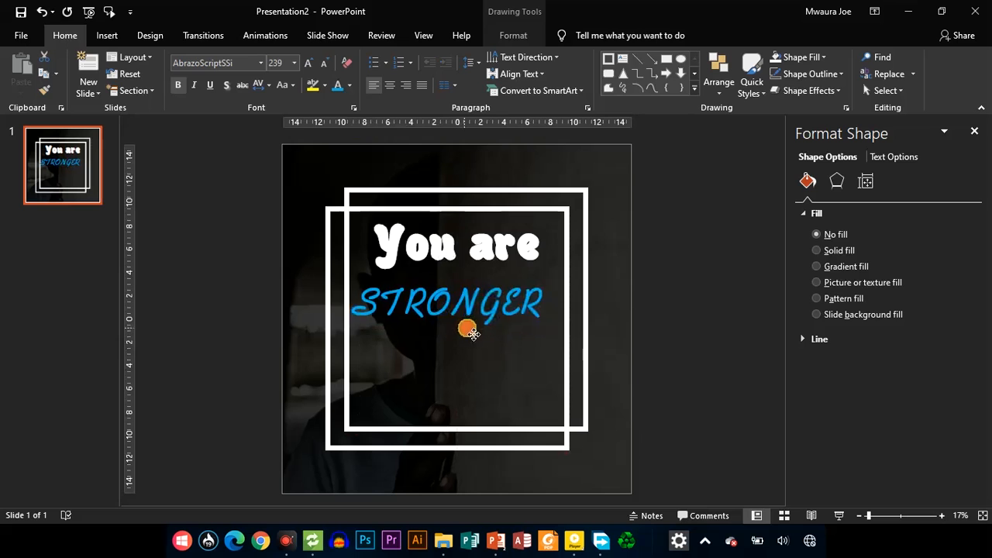
left_click(466, 302)
Reduce the "You are" text to font size 239 and move it down closer to "STRONGER"
left_click(471, 262)
key("ctrl+a")
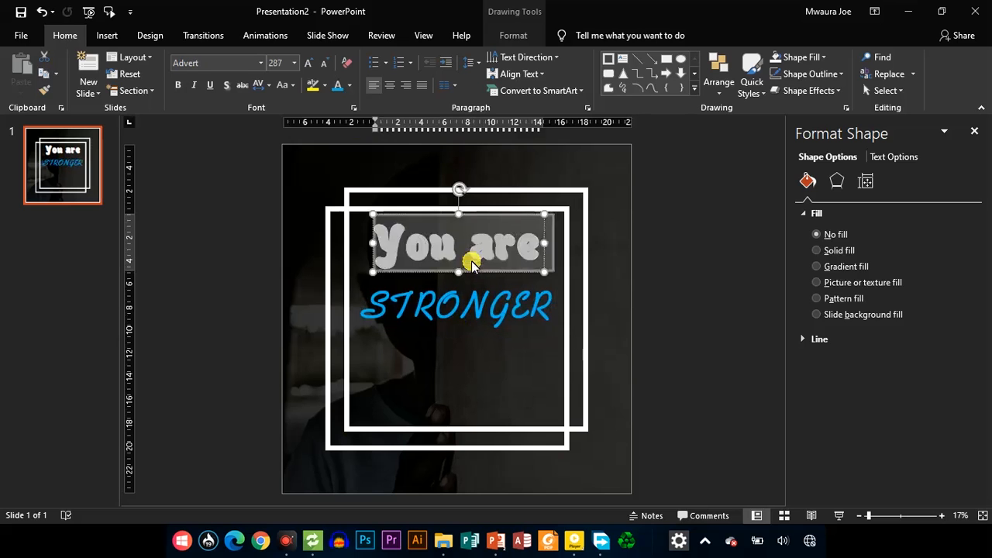
key("ctrl+shift+comma")
left_click_drag(492, 262, 494, 289)
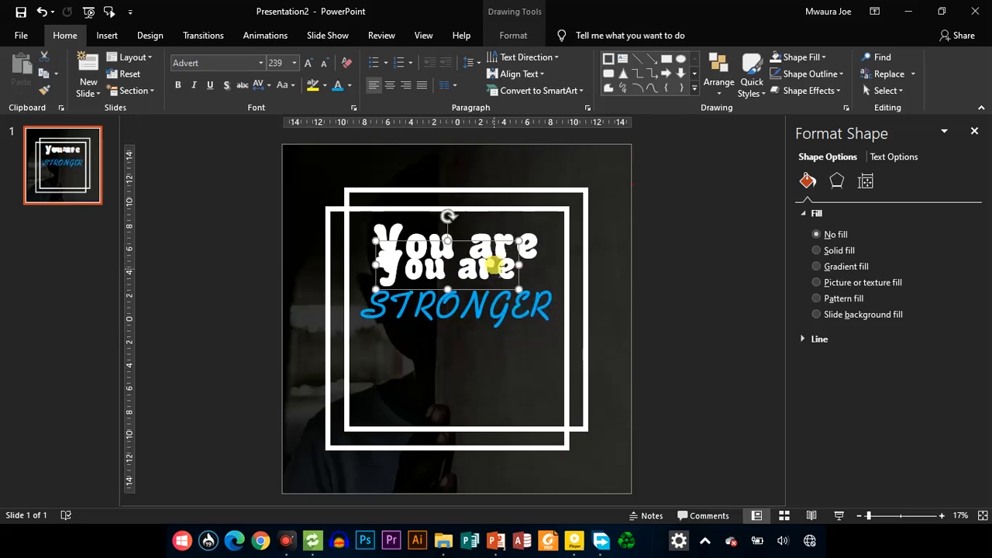
Delete the larger overlapping "You are" copy and center the smaller one above "STRONGER"
left_click(488, 217)
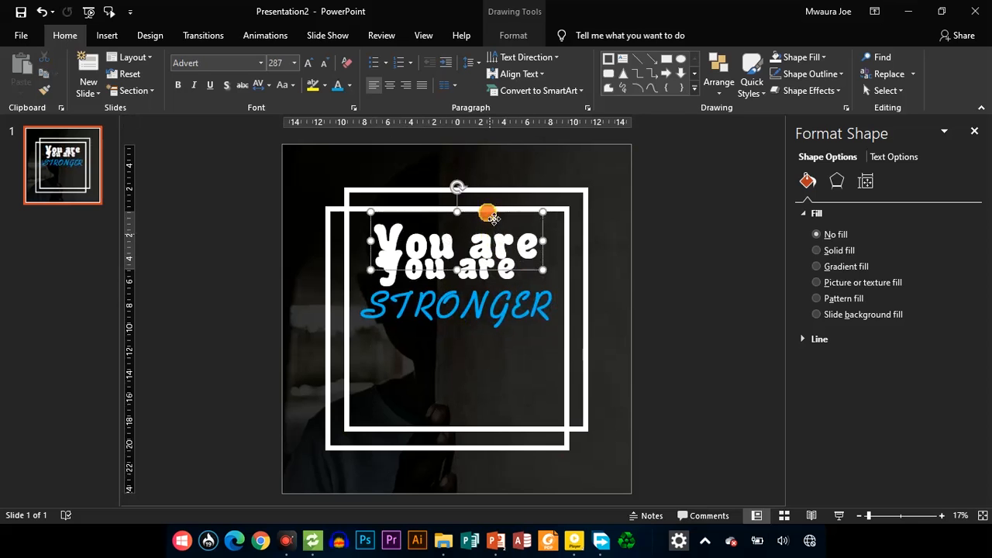
key("Delete")
left_click(469, 243)
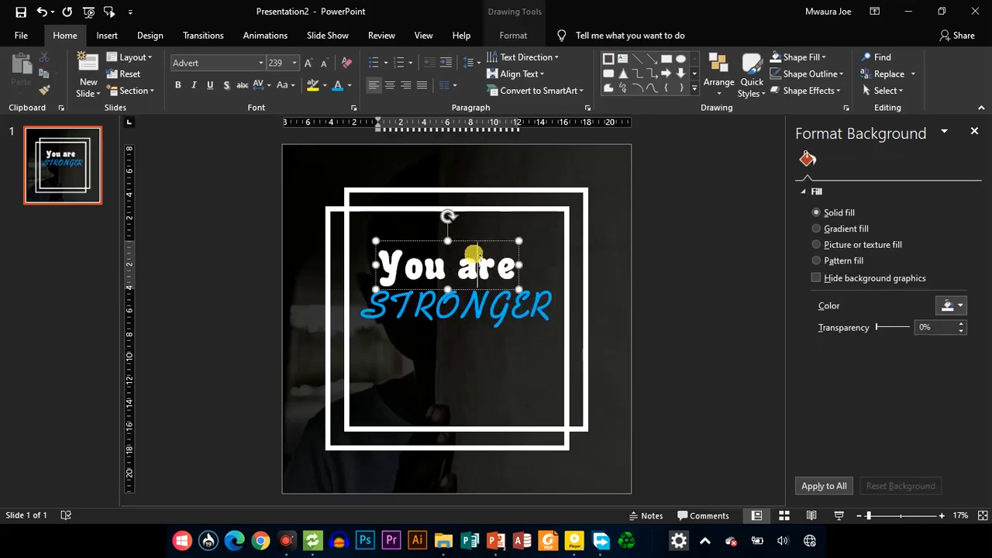
left_click_drag(472, 245, 482, 229)
Duplicate the "STRONGER" text box below itself and replace the copy's text with "THAN U THINK"
left_click(467, 314)
left_click(470, 331)
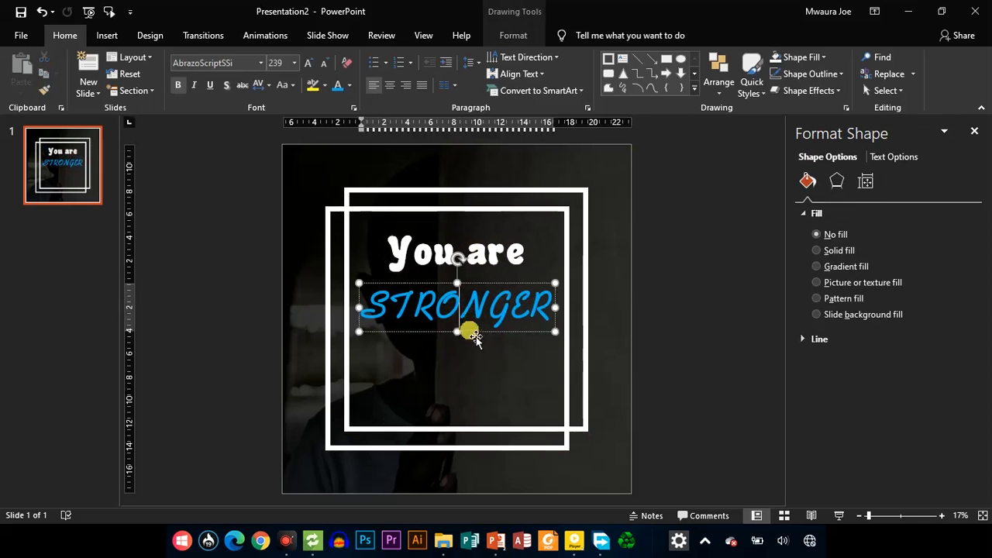
left_click_drag(470, 332, 461, 387)
left_click(463, 370)
double_click(463, 368)
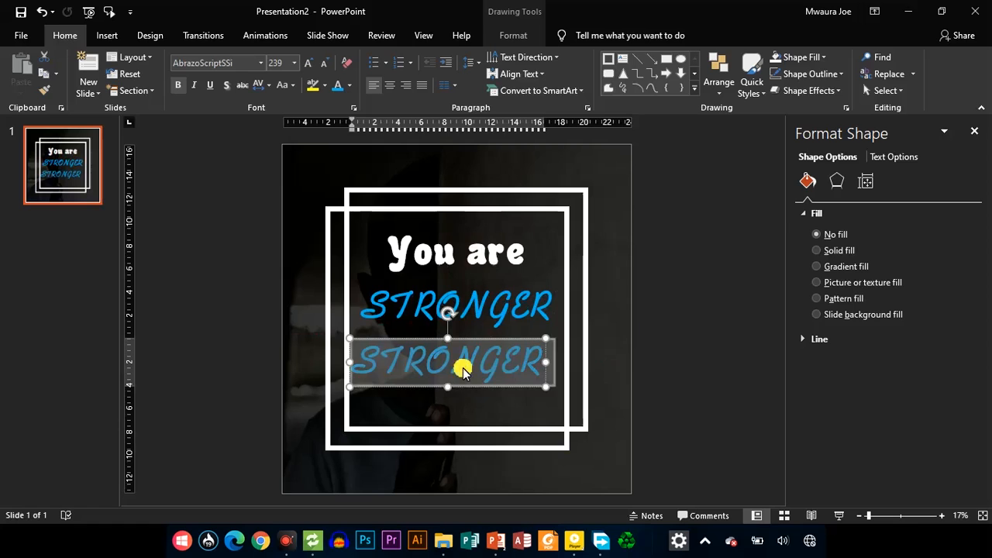
type("THAN")
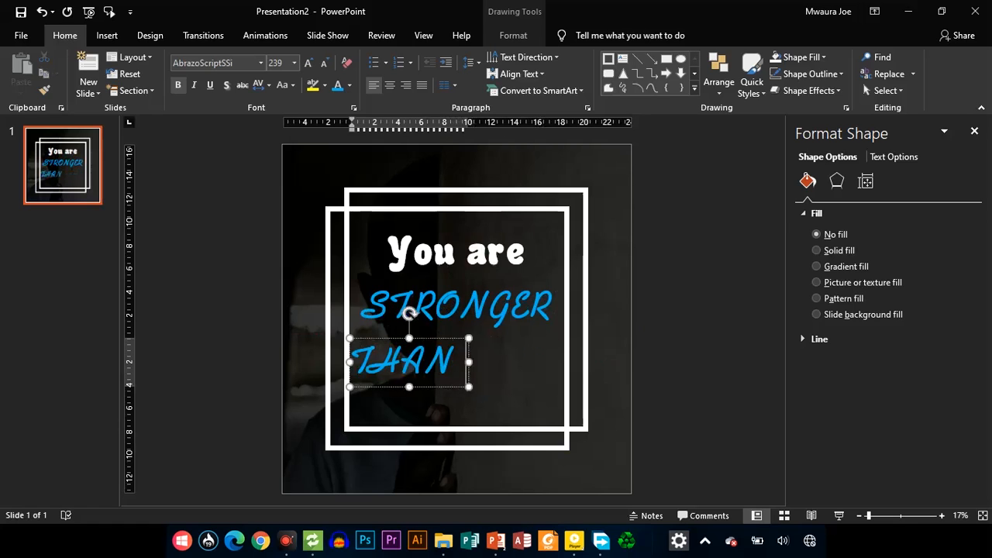
type(" U THINK")
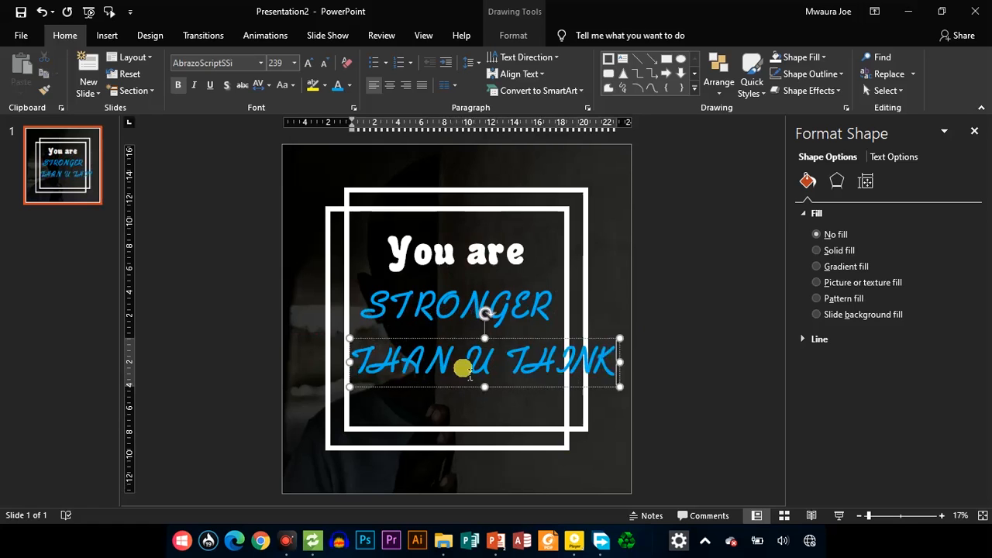
Reduce the "THAN U THINK" text to font size 199
key("ctrl+a")
key("ctrl+shift+comma")
key("ctrl+shift+comma")
key("ctrl+shift+comma")
key("ctrl+shift+comma")
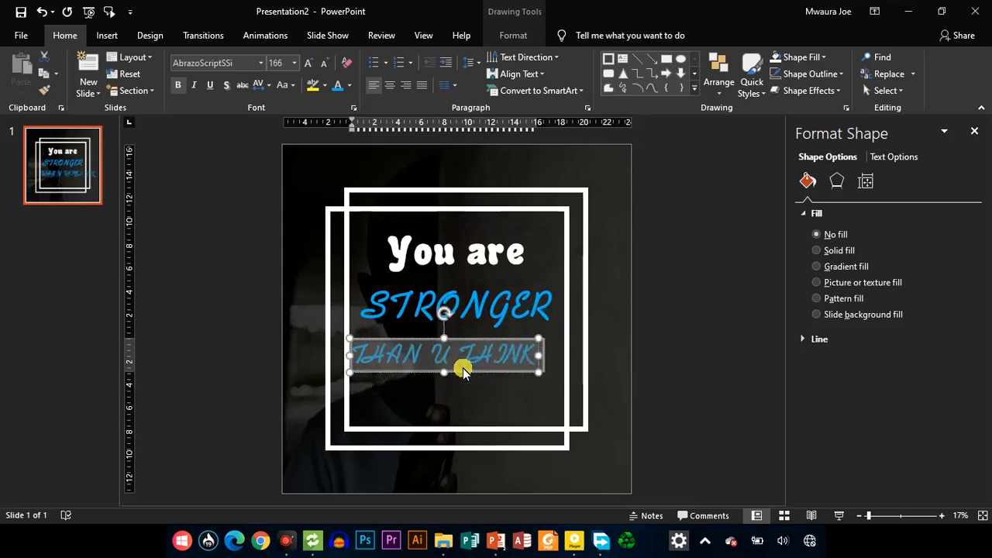
Set the font of "THAN U THINK" to Segoe Print and change the text to lowercase
left_click(263, 65)
type("Sege")
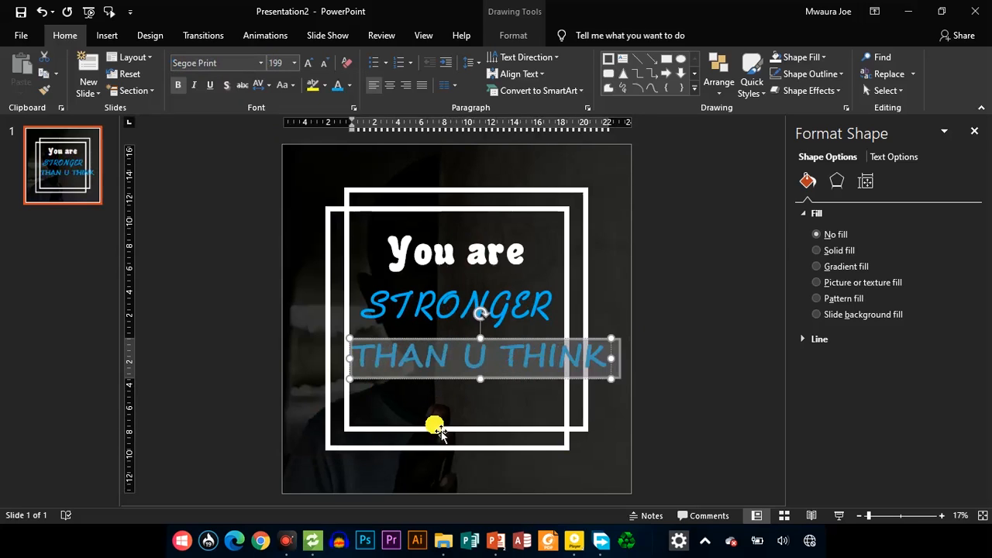
key("shift+F3")
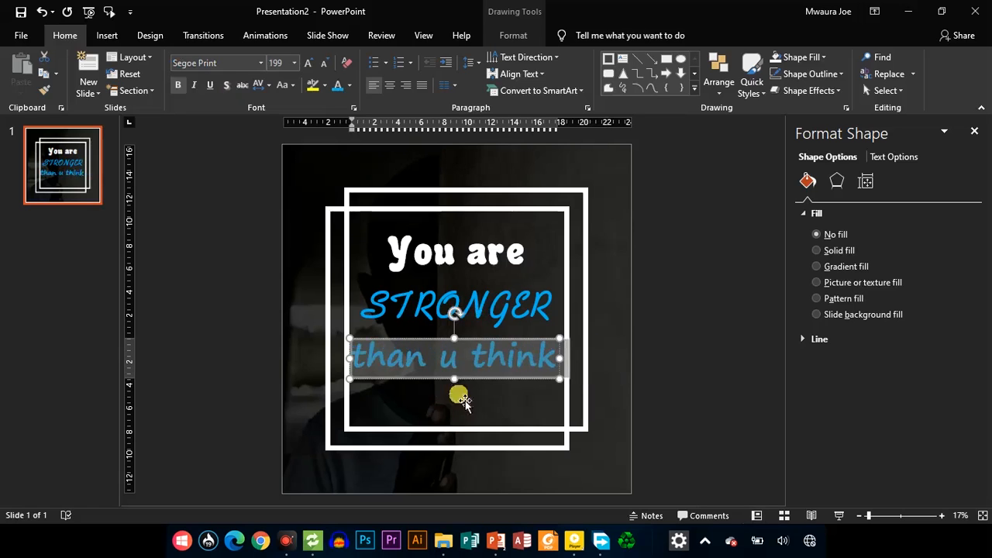
Move the "than u think" text box slightly lower beneath "STRONGER"
mouse_move(449, 389)
left_mouse_down()
mouse_move(450, 402)
mouse_move(449, 392)
left_mouse_up()
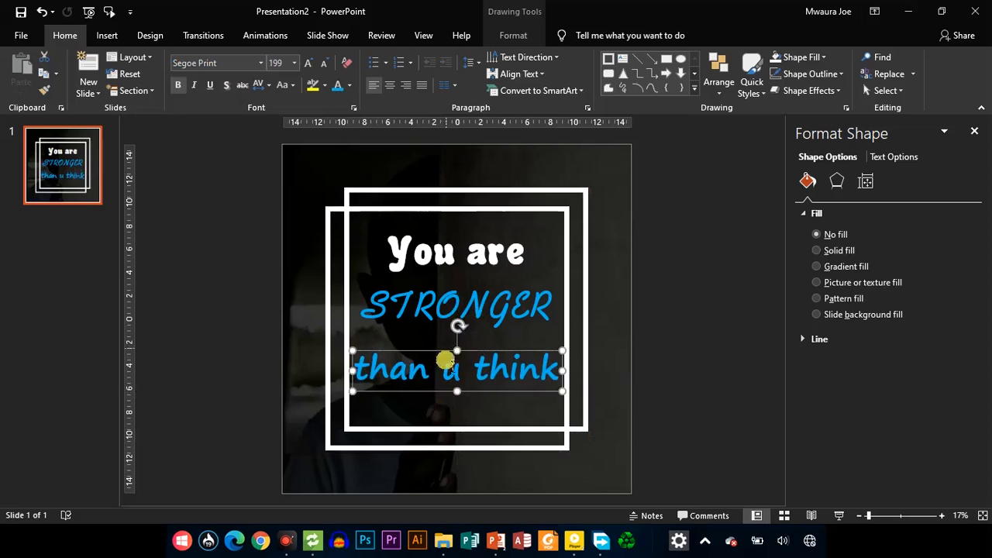
Draw a rectangle about 14.31 by 4.86 inches over "You are" and send it backward behind the text
left_click(428, 247)
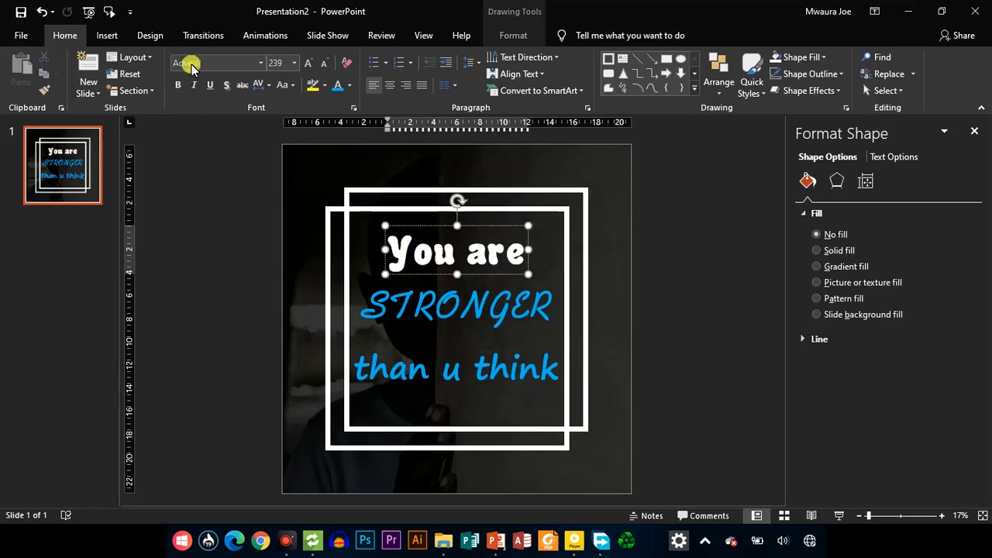
left_click(109, 35)
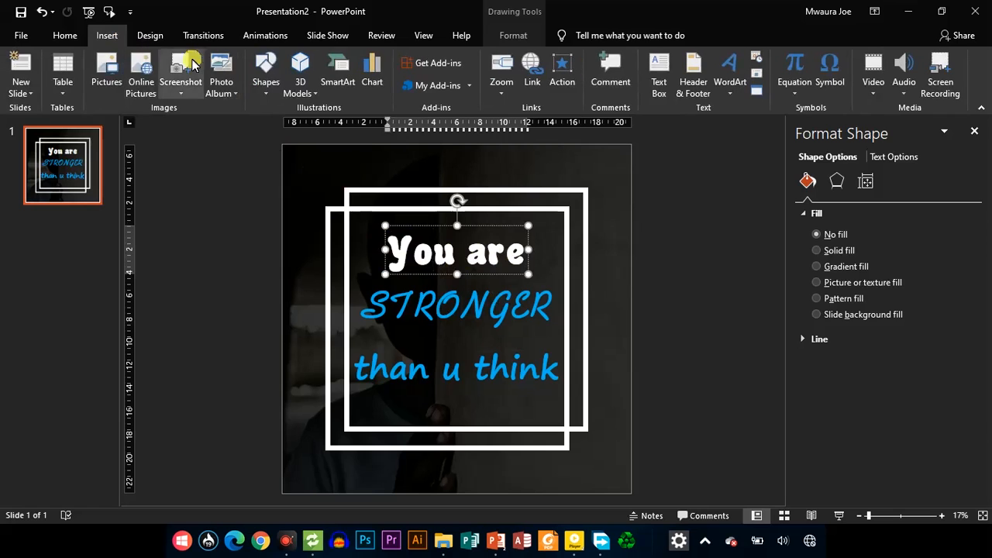
left_click(266, 78)
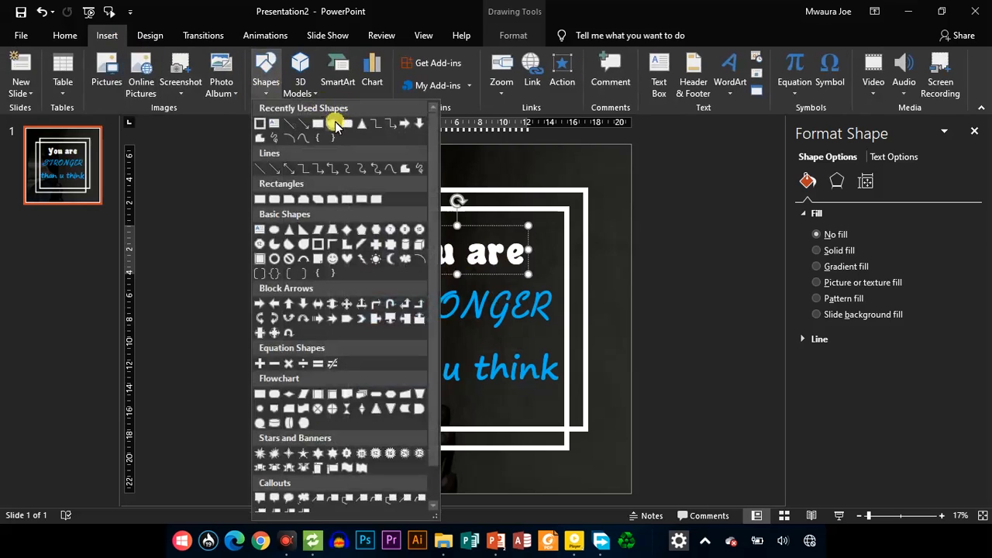
left_click(322, 126)
left_click_drag(372, 222, 539, 277)
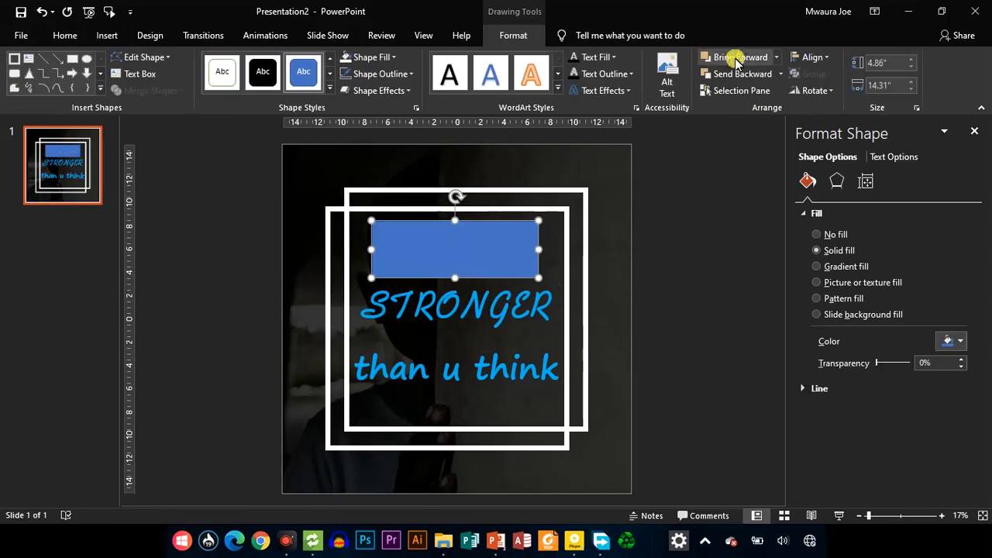
left_click(745, 73)
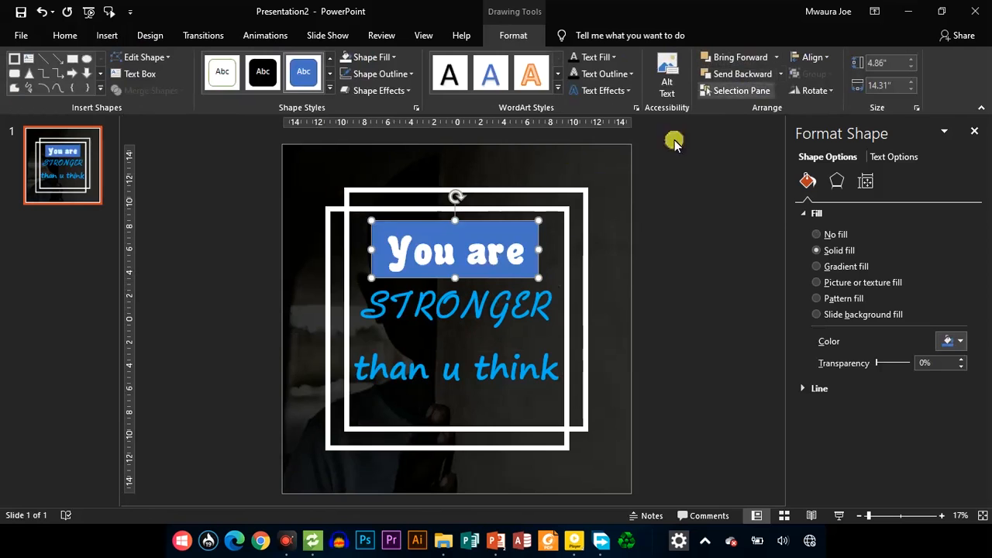
Adjust the blue rectangle's position so it is centered behind the "You are" text
left_click(496, 260)
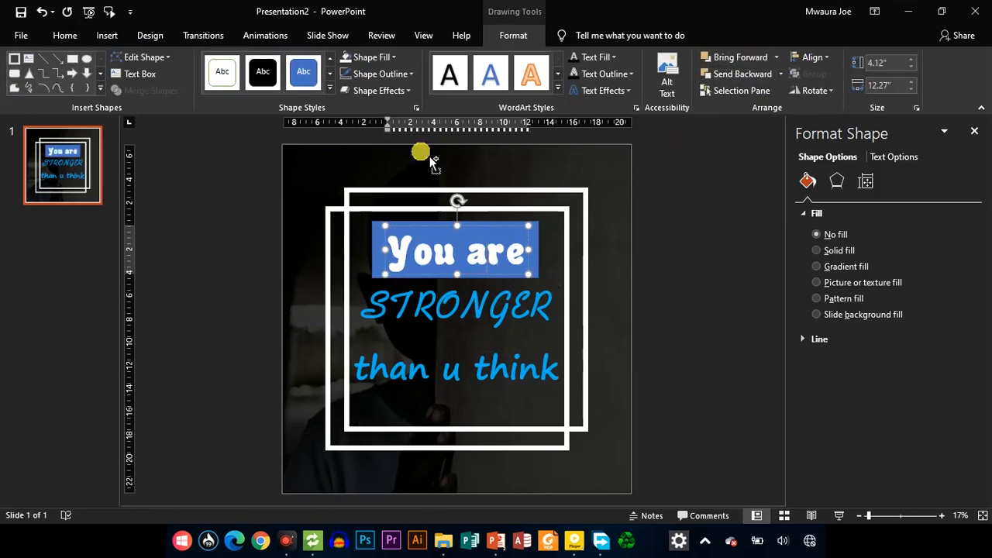
key("ctrl+a")
left_click(65, 36)
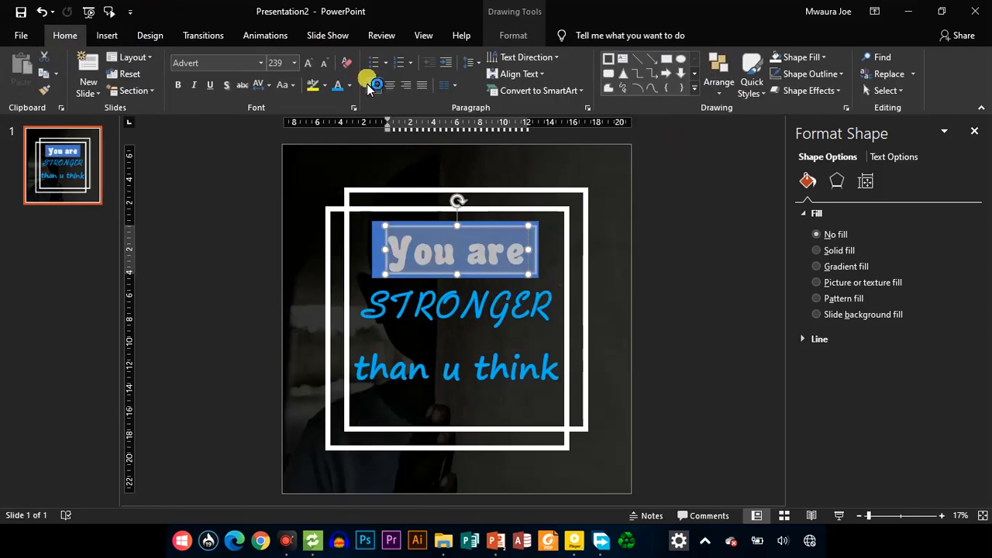
left_click(428, 227)
left_click_drag(434, 232, 380, 236)
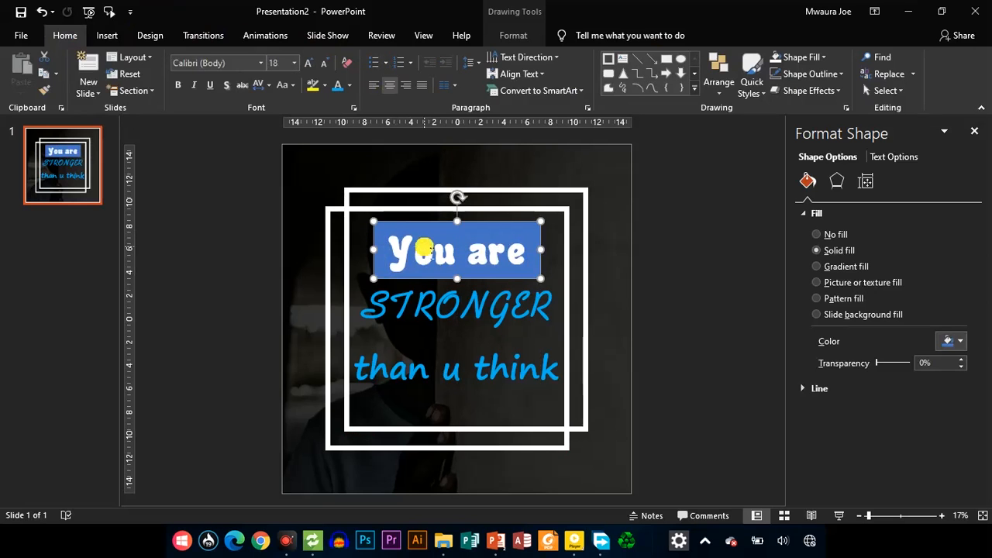
Combine "You are" and its rectangle into one shape with the letters cut out, and fill it with white
left_click(428, 250, "shift")
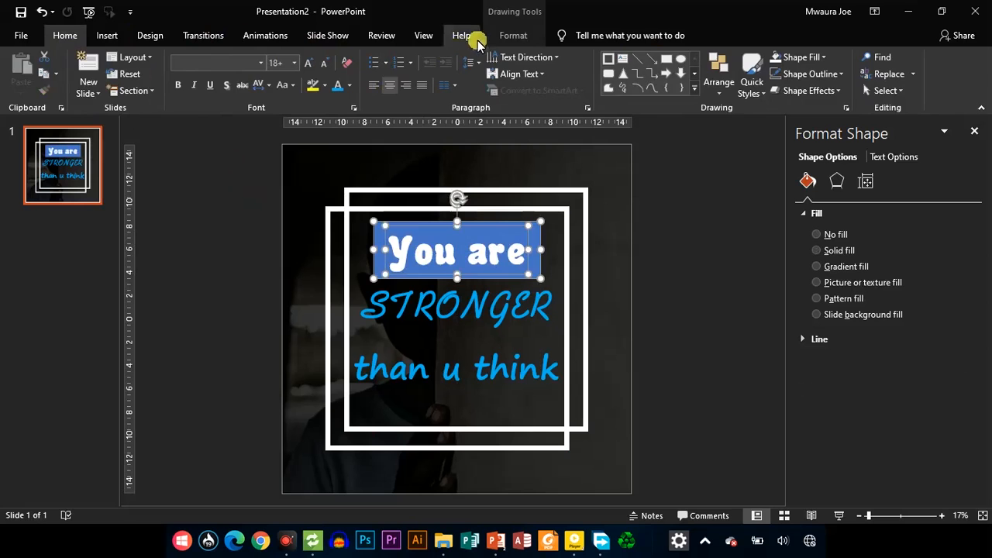
left_click(513, 35)
left_click(148, 91)
left_click(153, 127)
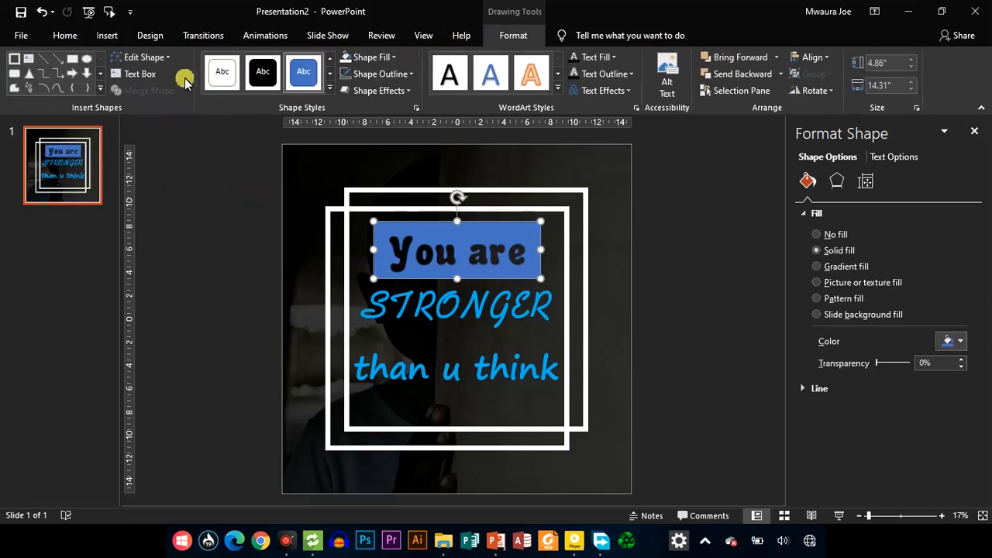
left_click(384, 59)
left_click(346, 90)
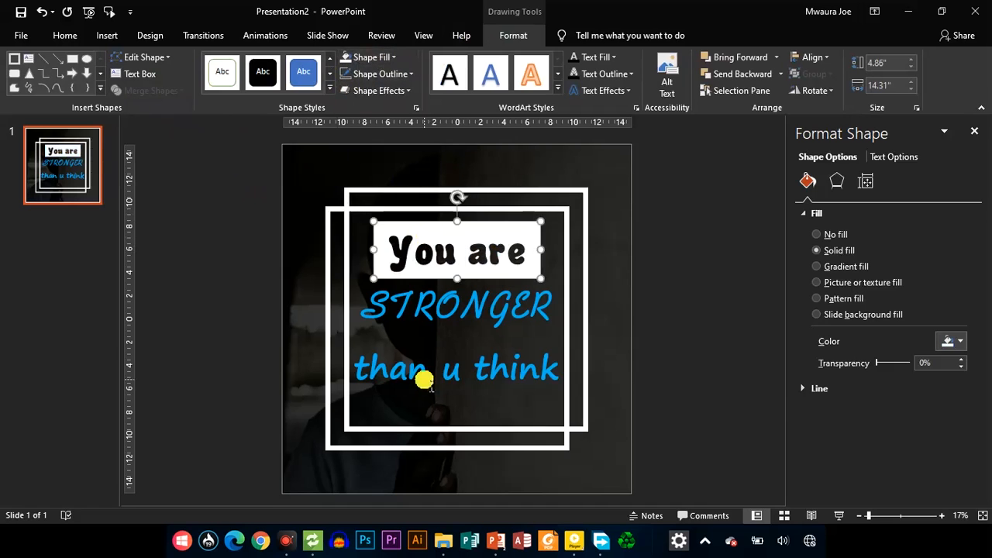
Draw a rectangle about 18.13 by 5.39 inches over "than u think" and send it backward behind the text
left_click(420, 374)
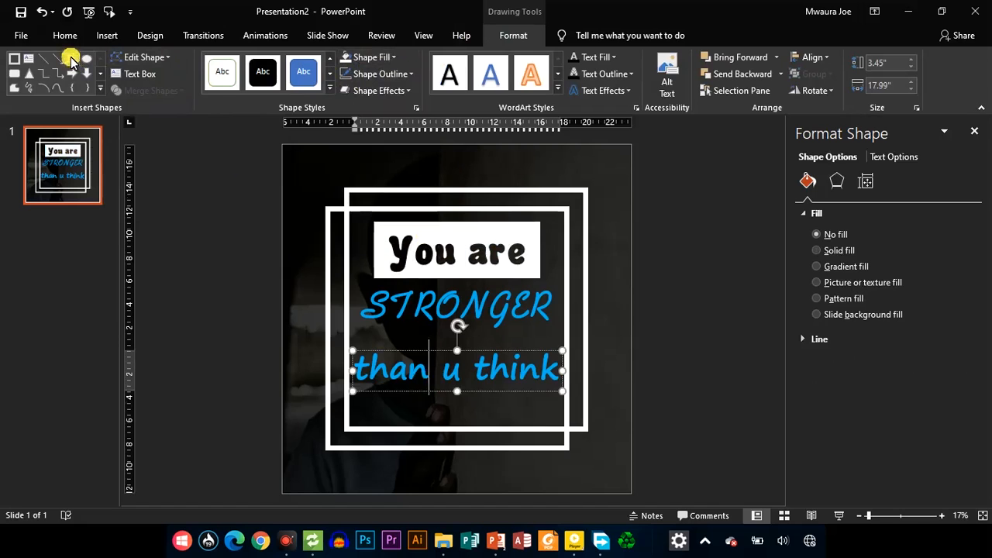
left_click(72, 58)
left_click_drag(353, 337, 563, 400)
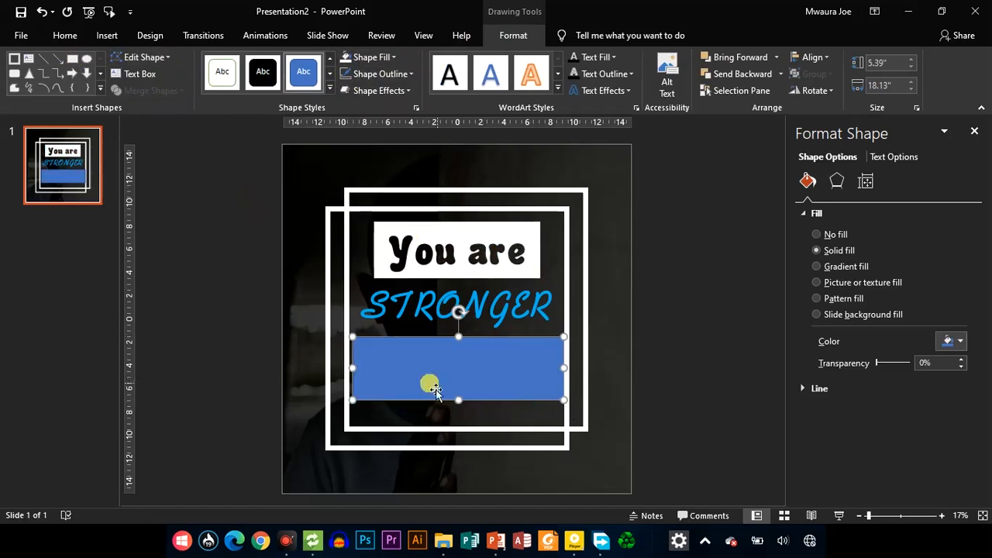
left_click(726, 75)
Change the font color of "than u think" to white, keeping its font size at 199
left_click(463, 358)
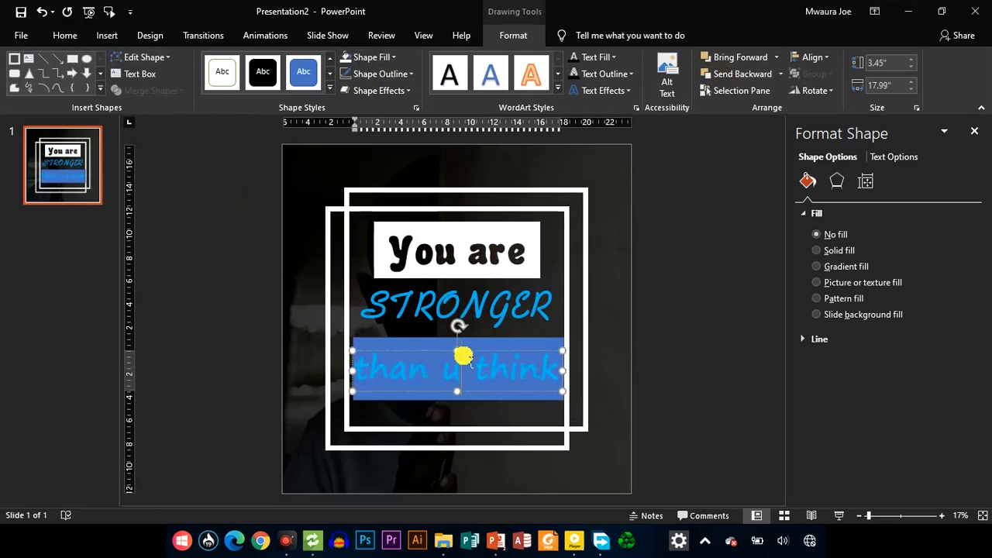
key("ctrl+a")
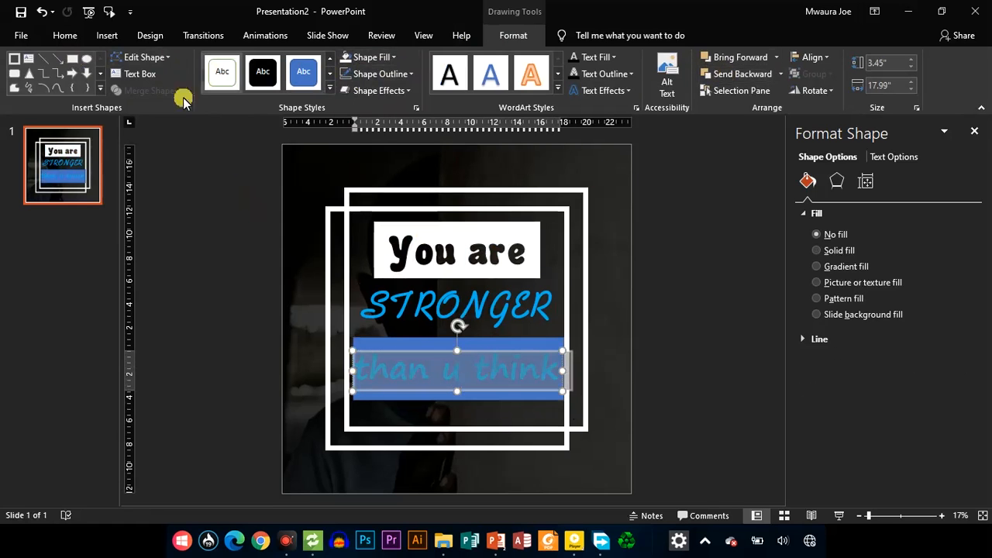
left_click(64, 35)
left_click(345, 87)
left_click(338, 115)
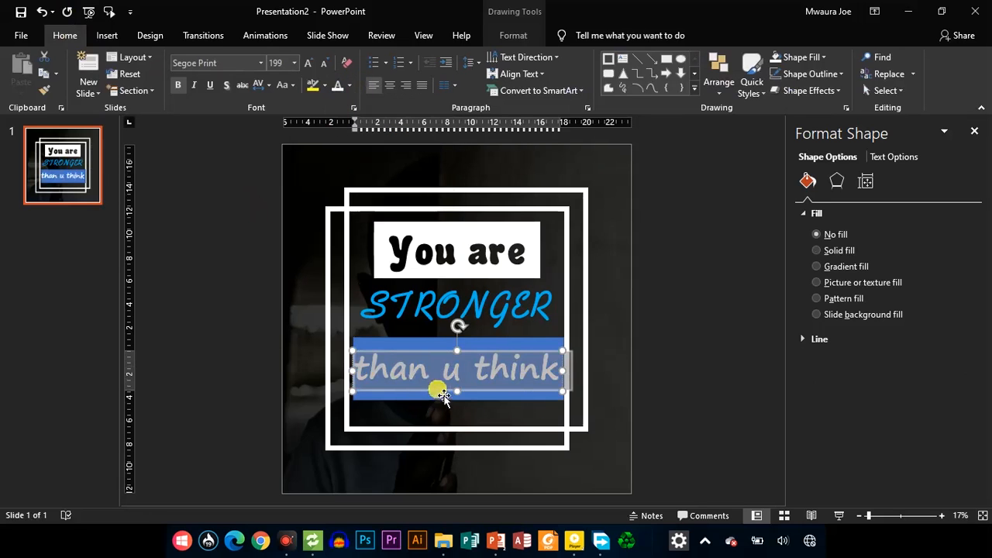
key("ctrl+shift+less")
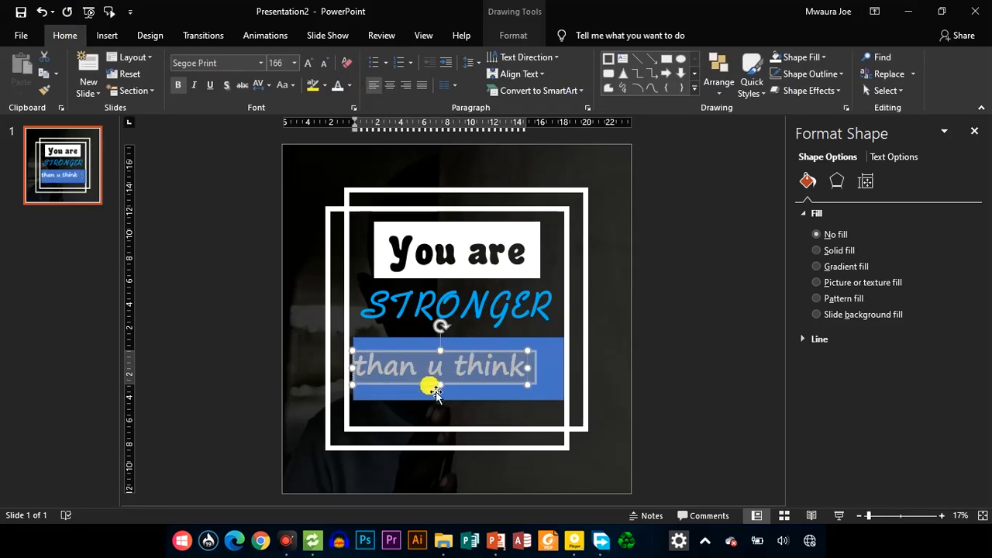
key("ctrl+z")
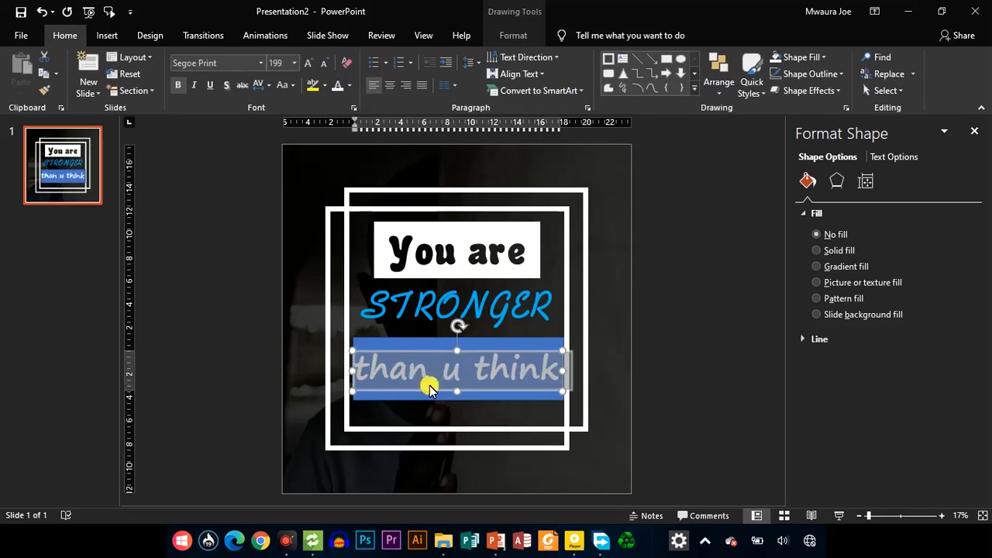
Nudge the blue rectangle so it is centered behind the "than u think" text
left_click(438, 396)
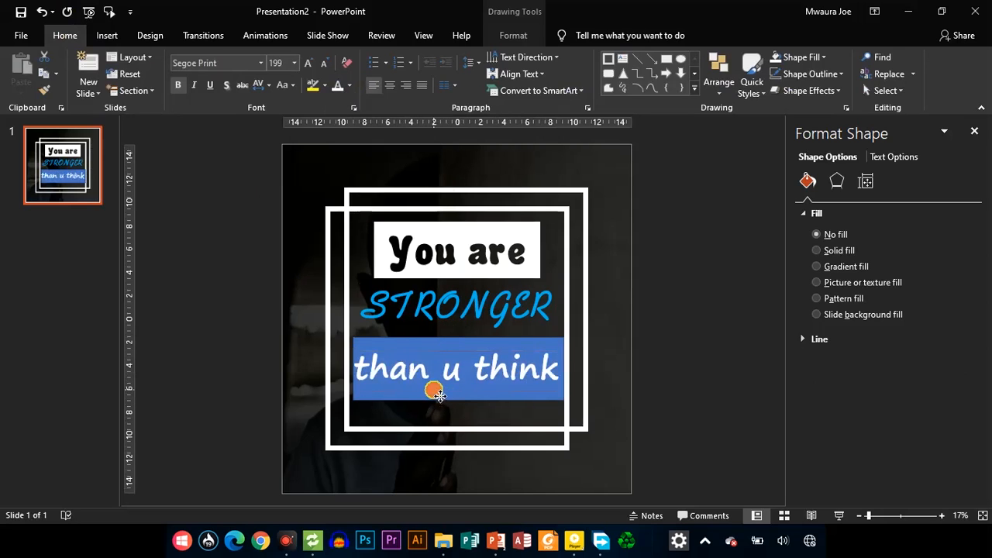
left_click_drag(436, 389, 438, 402)
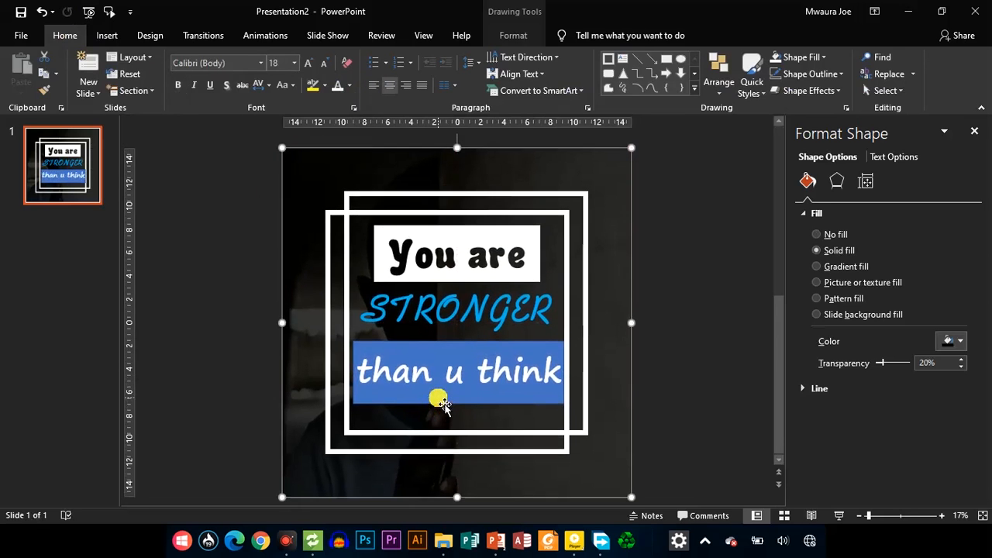
left_click(440, 399)
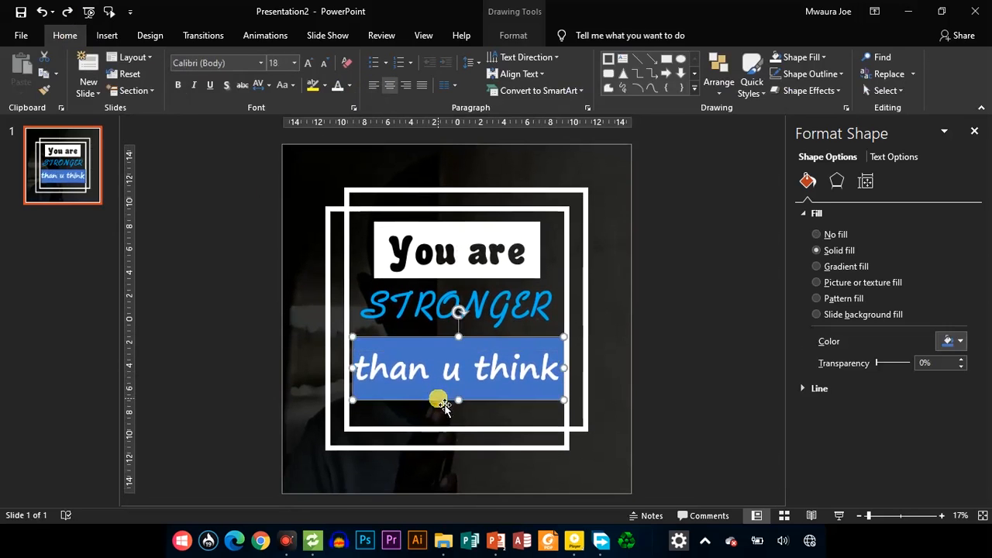
left_click_drag(440, 399, 439, 399)
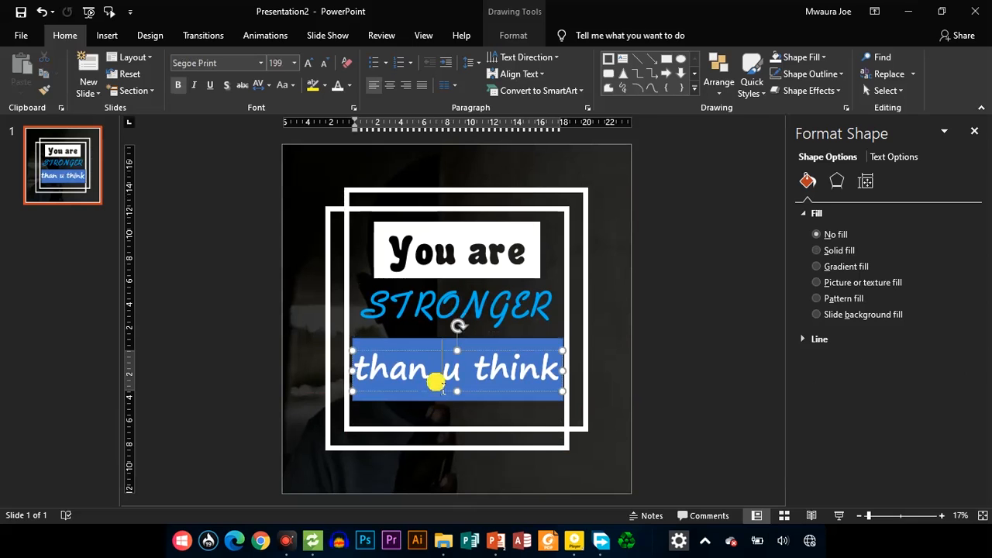
Combine "than u think" and its rectangle into one white shape with the letters cut out
left_click(437, 396, "ctrl")
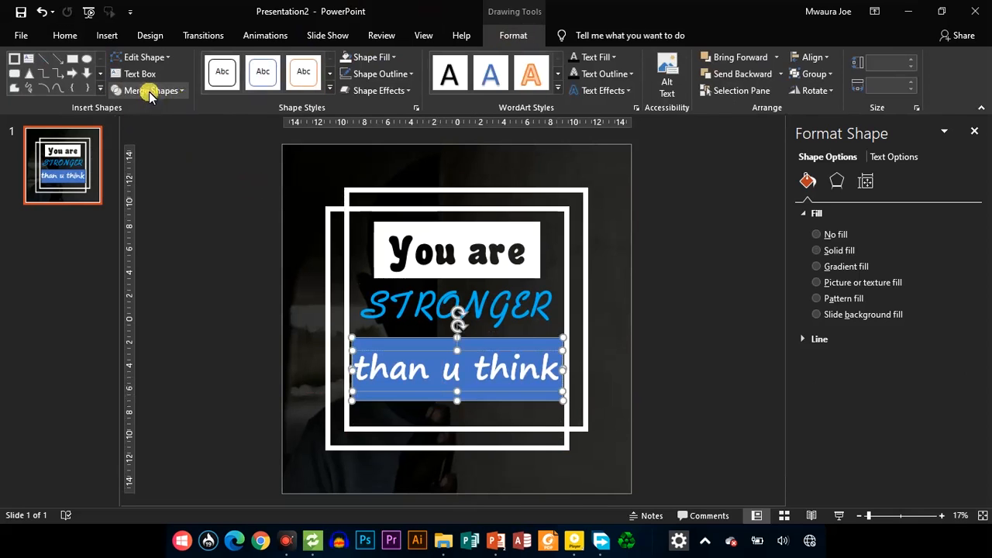
left_click(154, 90)
left_click(151, 127)
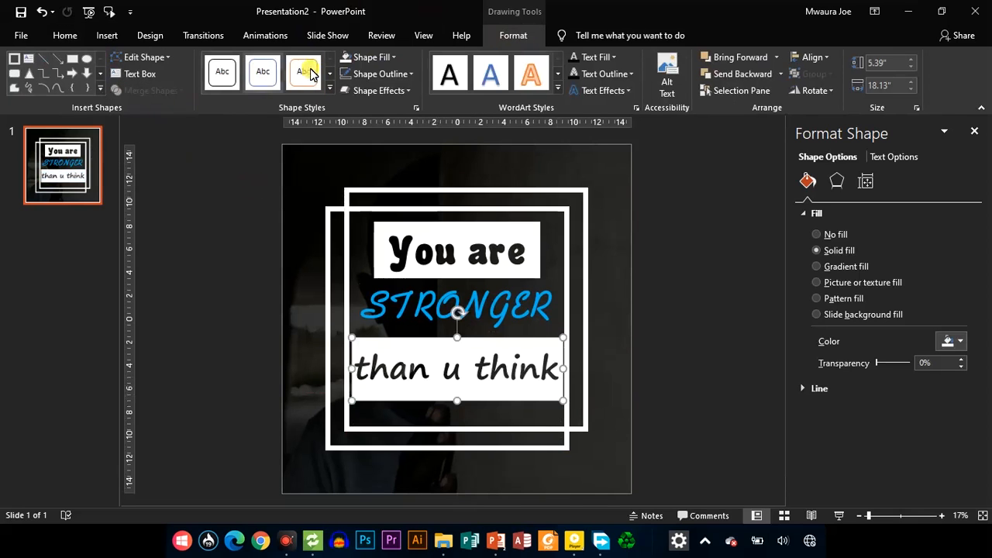
Shrink the "than u think" block to about 16.81 by 5.18 inches and keep it centered below "STRONGER"
left_click(507, 398)
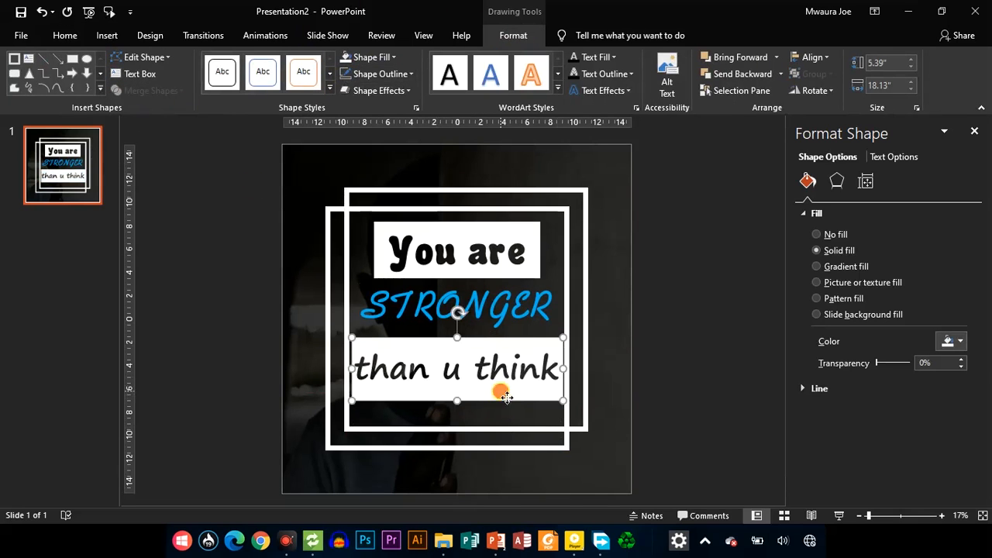
mouse_move(461, 349)
left_mouse_down()
mouse_move(465, 358)
mouse_move(456, 343)
left_mouse_up()
left_click_drag(561, 374, 524, 399)
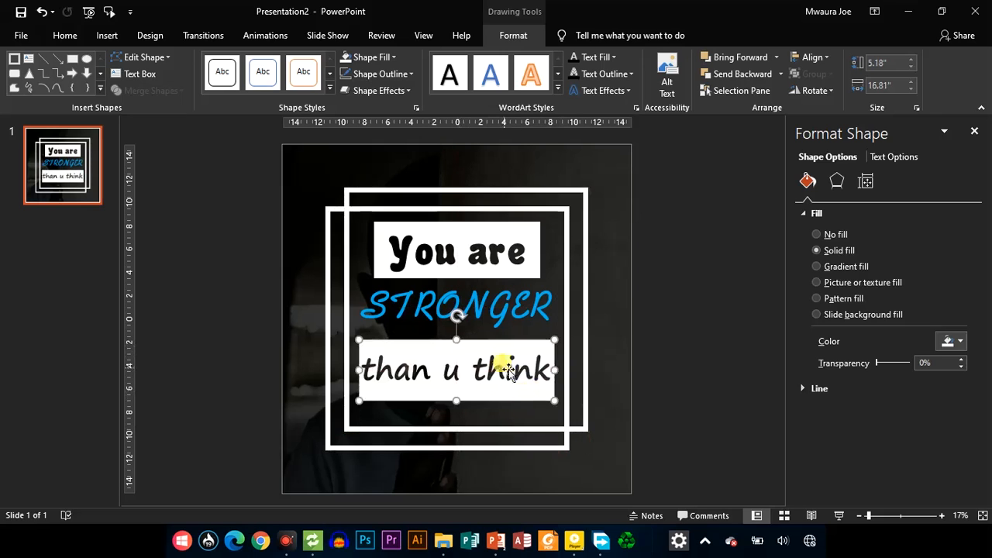
Select the "You are", "STRONGER" and "than u think" elements together and move them slightly lower inside the frames
left_click(475, 269)
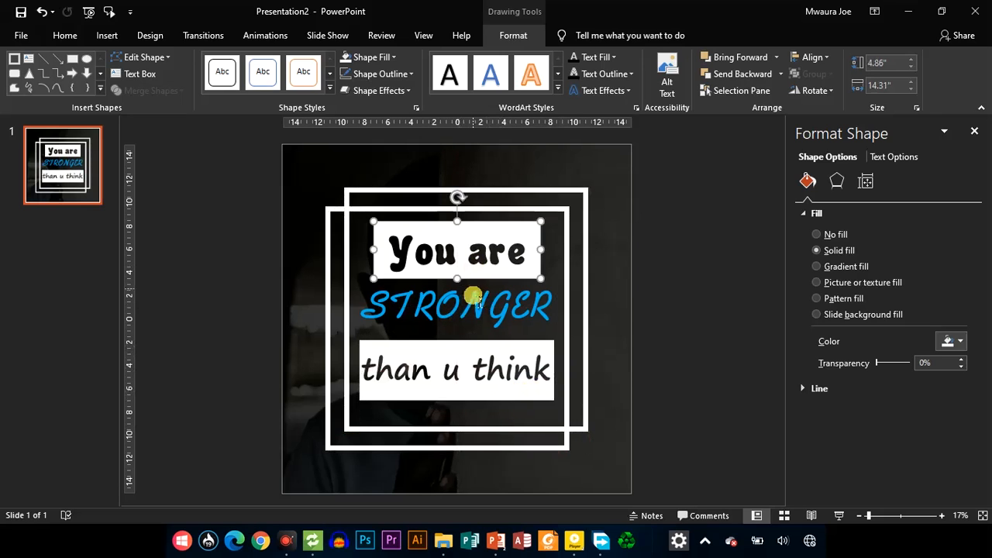
left_click(471, 297, "shift")
left_click(469, 372, "shift")
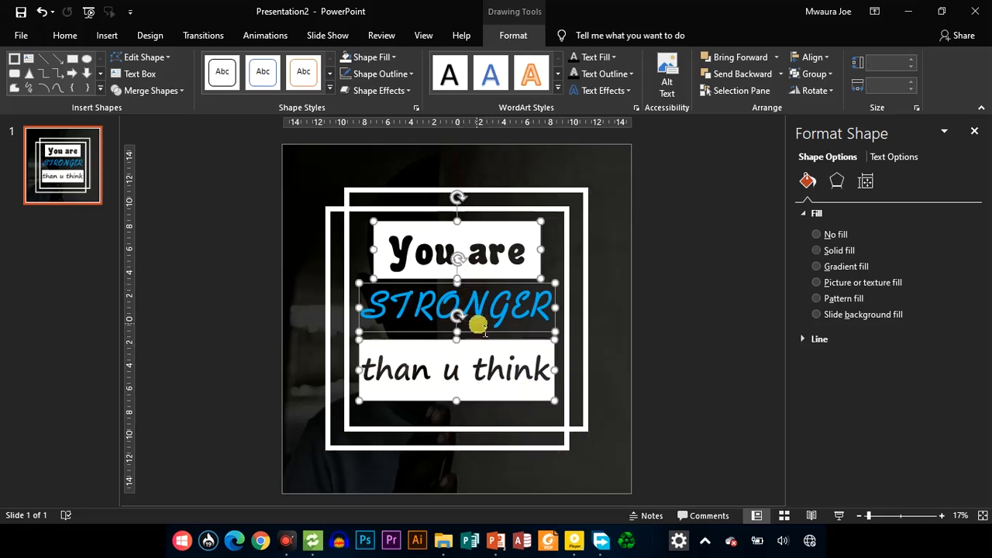
left_click_drag(469, 358, 469, 370)
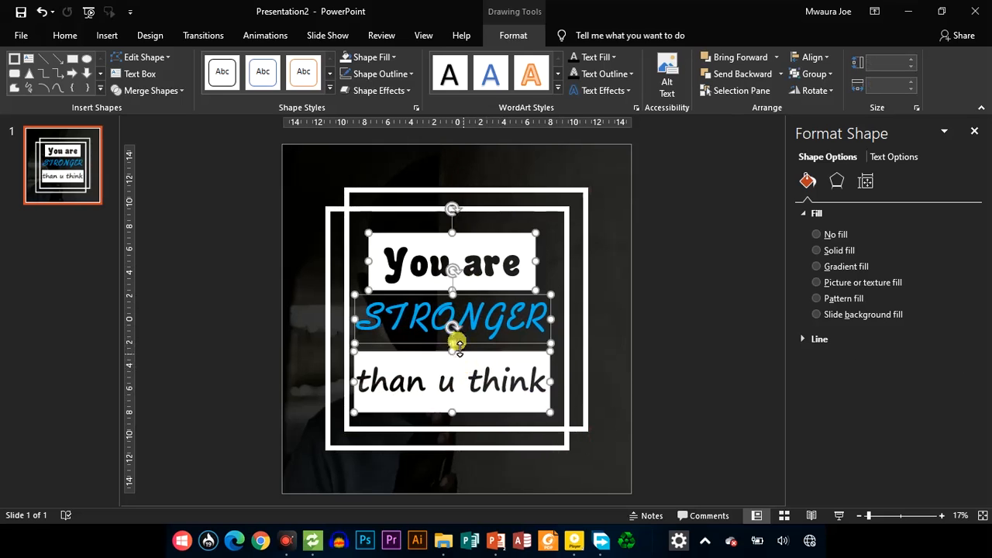
left_click(551, 301)
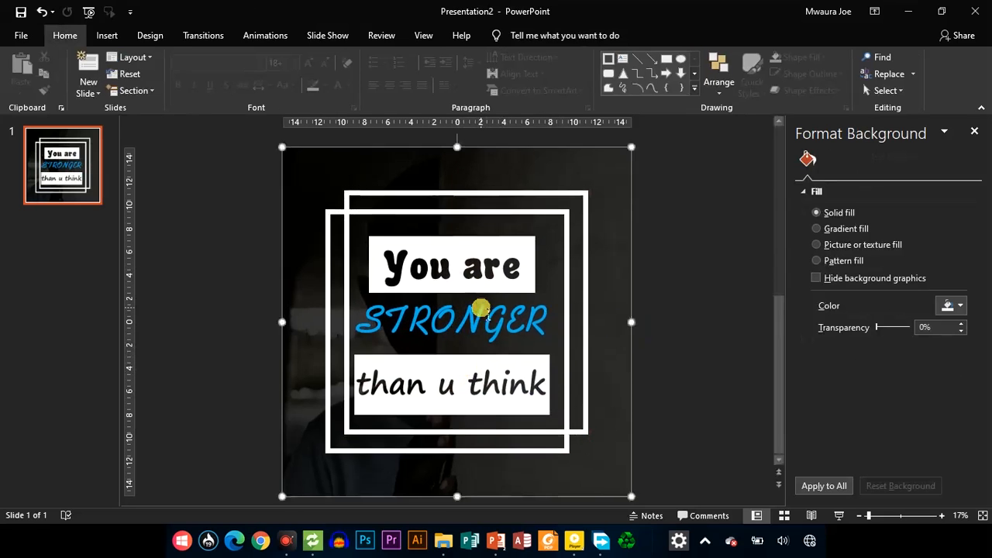
Move "You are" down and rightward to line up with the right edge of "than u think", and raise "than u think" toward "STRONGER"
left_click(480, 279)
left_click_drag(486, 284, 499, 294)
left_click(500, 385)
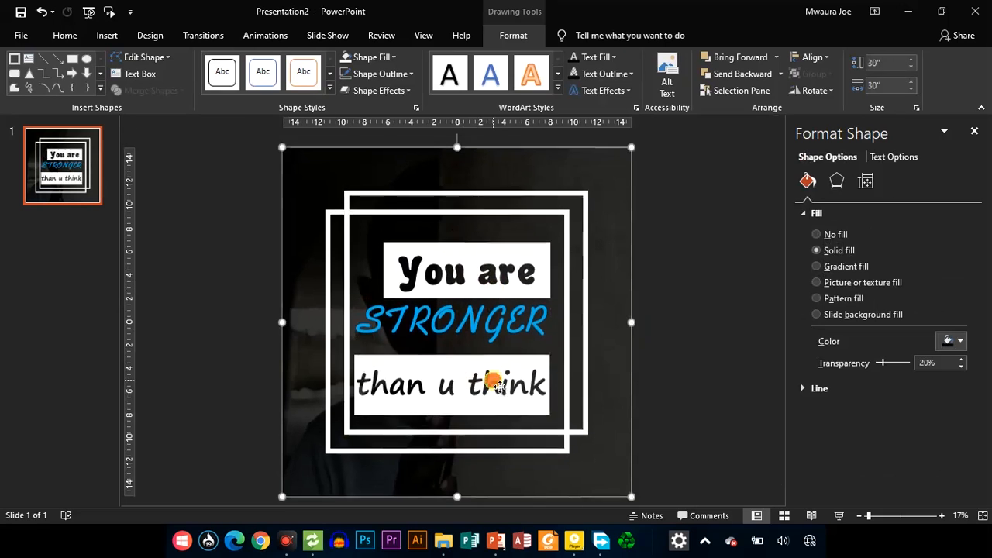
left_click(499, 379)
left_click_drag(500, 364, 502, 355)
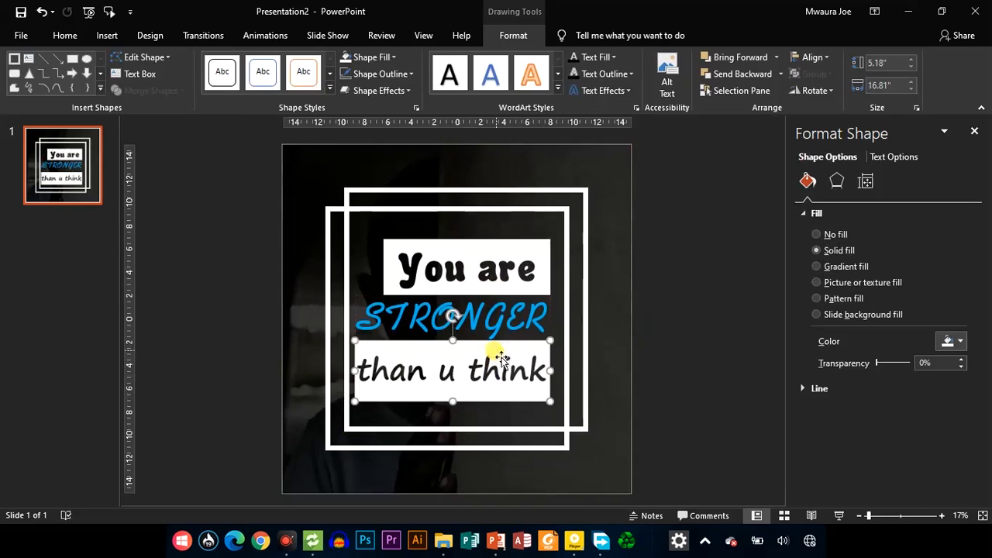
Select all three text elements together and move them slightly down and rightward within the square frames
left_click(436, 293, "shift")
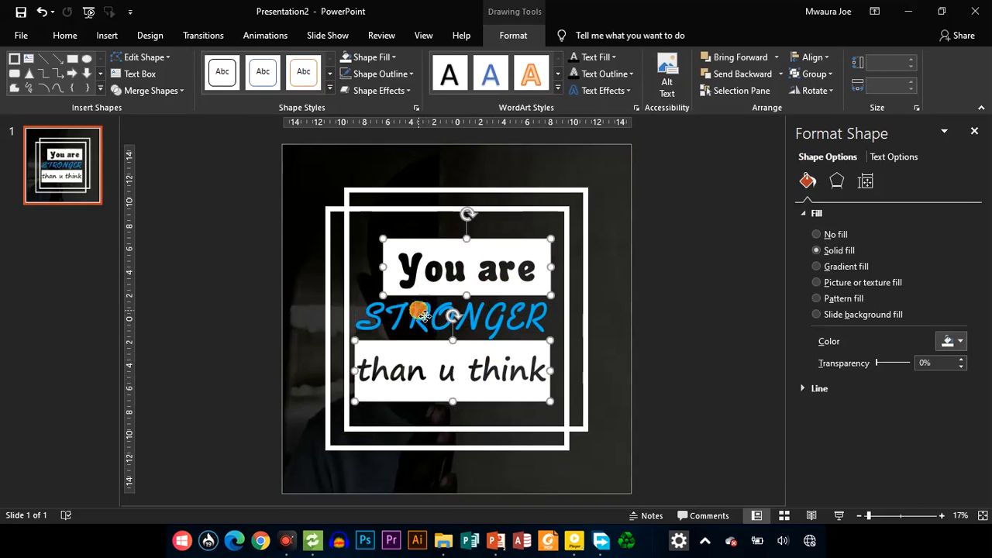
left_click(425, 318, "shift")
left_click_drag(439, 367, 442, 372)
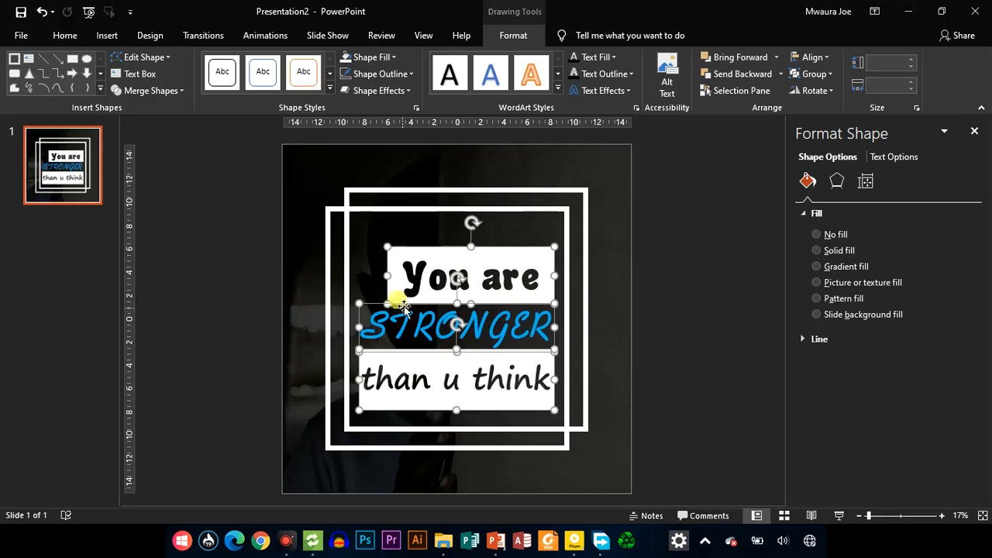
Duplicate the "STRONGER" text, place the copy above "You are", and replace its wording with a double quotation mark
left_click(505, 318)
left_click(502, 304)
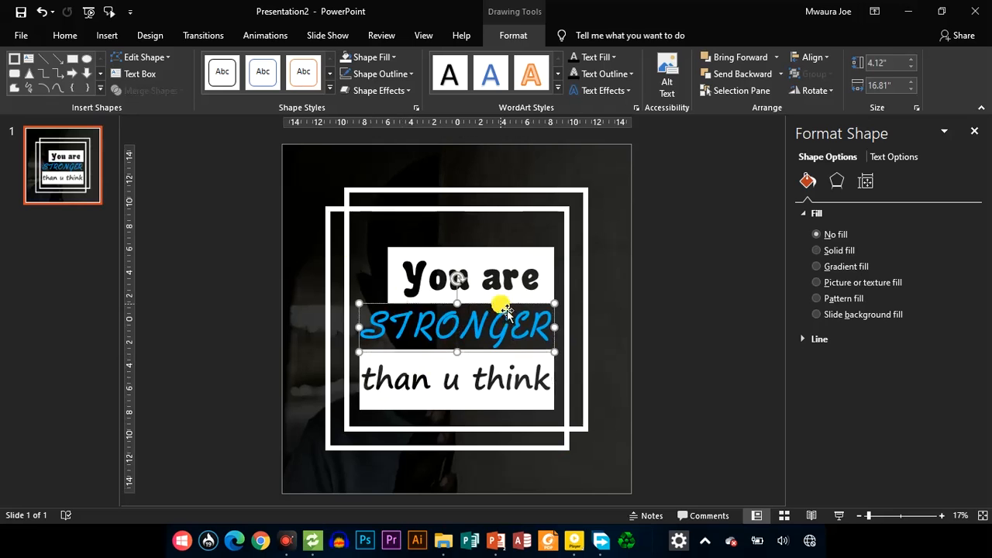
key("ctrl+d")
left_click_drag(497, 364, 473, 243)
left_click(477, 241)
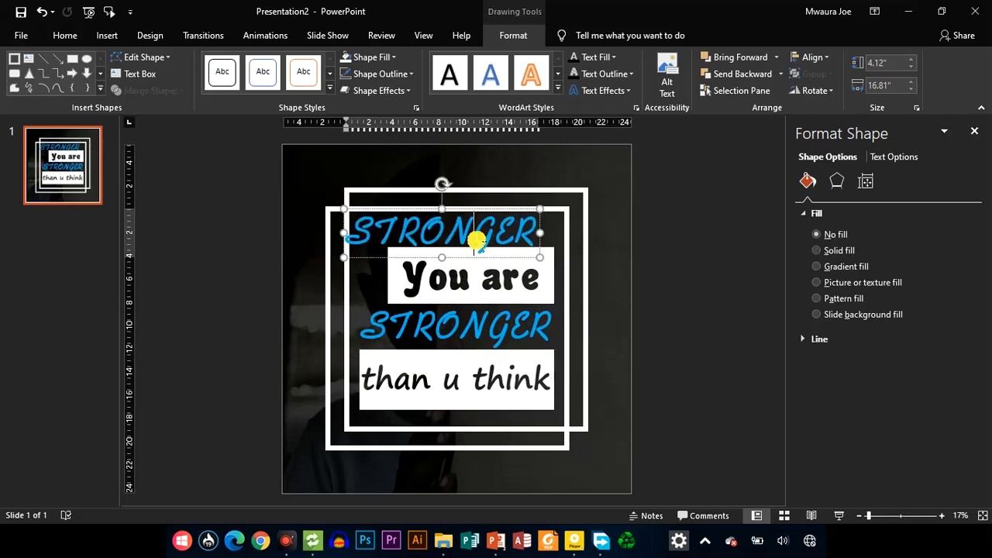
double_click(475, 241)
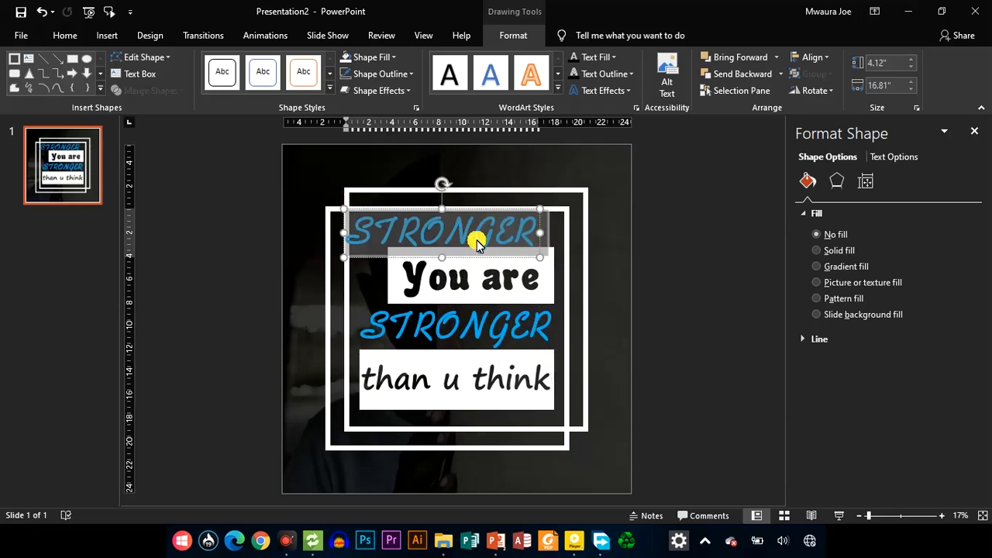
key("BackSpace")
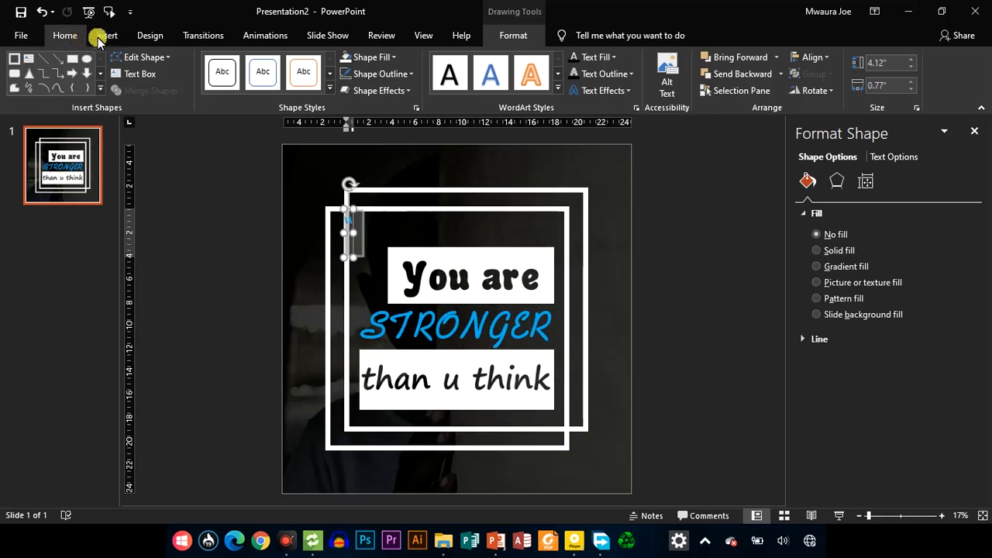
Move the small quotation mark rightward so it sits just above the start of "You are"
left_click(100, 36)
left_click(64, 37)
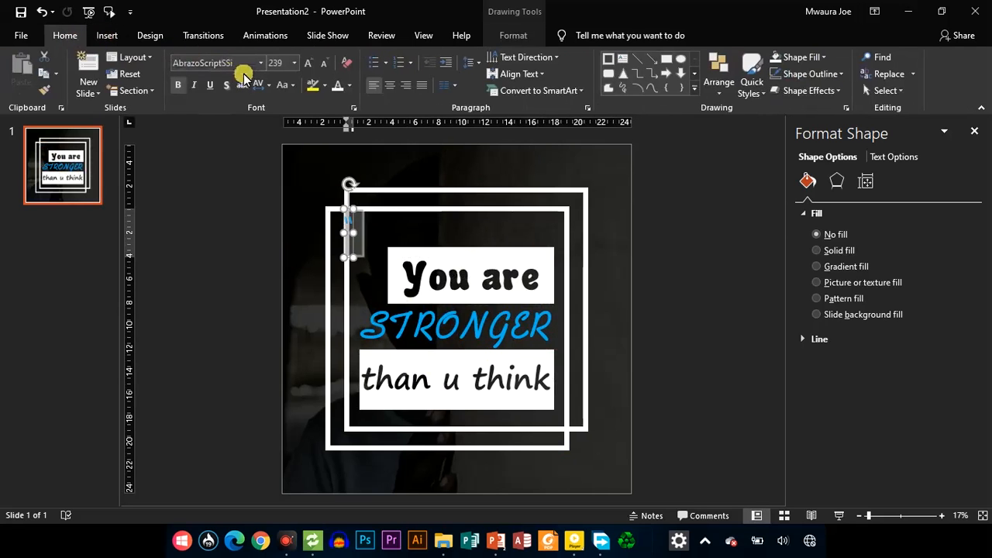
left_click(263, 63)
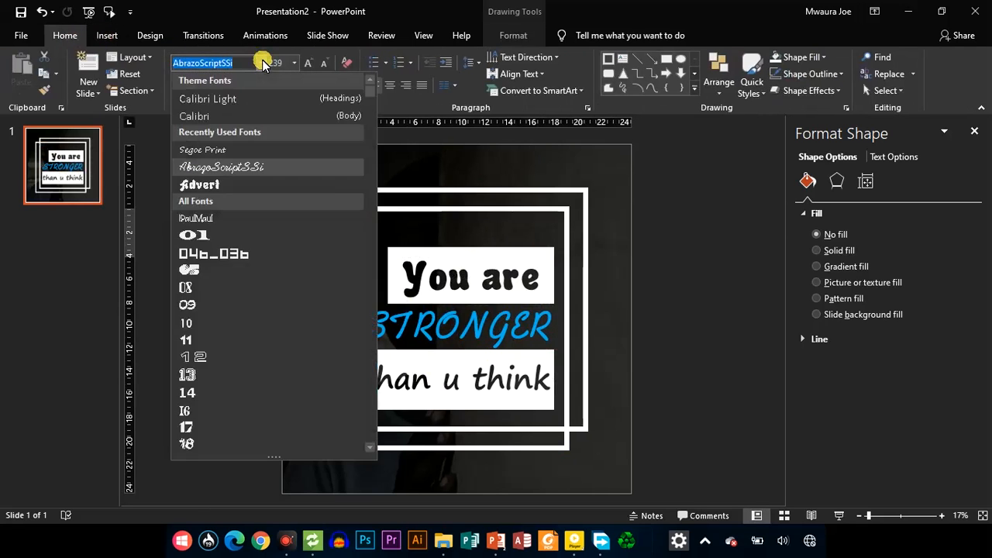
left_click(466, 254)
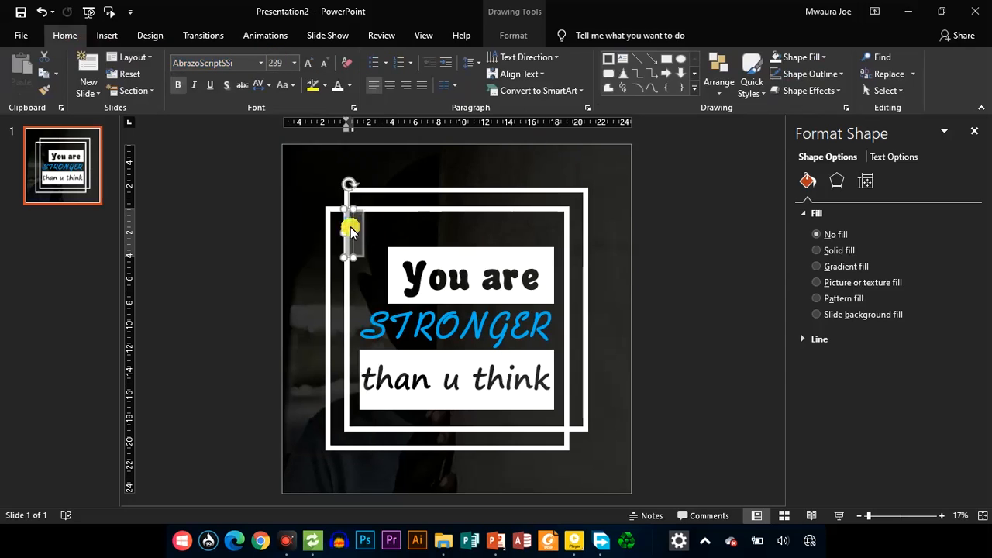
left_click_drag(351, 227, 401, 222)
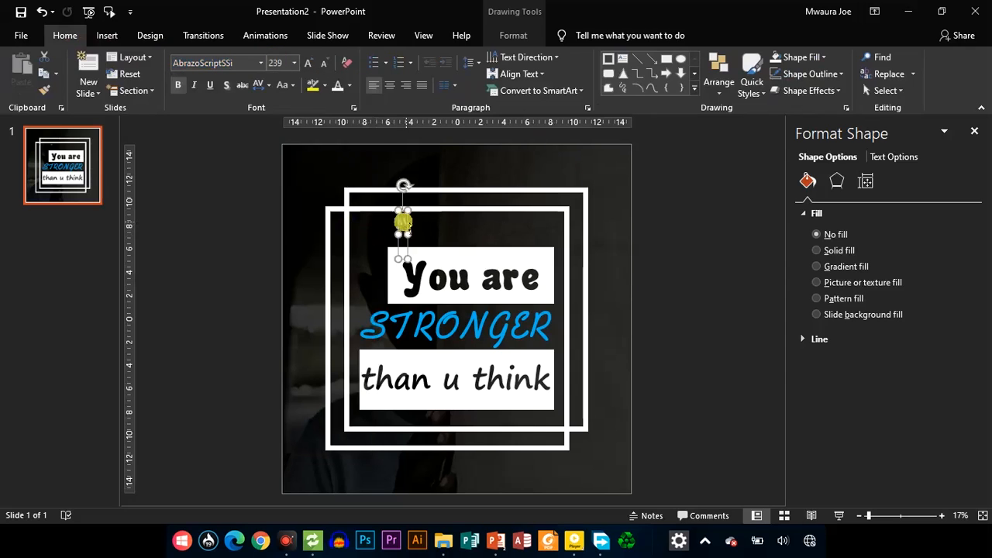
Change the quotation mark's font to !PaulMaul
double_click(401, 224)
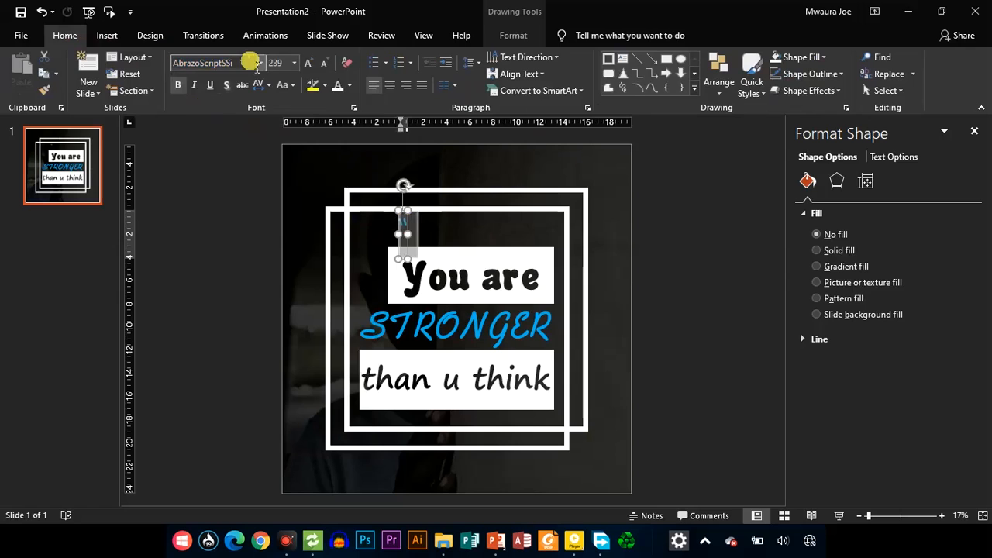
left_click(261, 62)
key("Down")
key("Down")
key("Down")
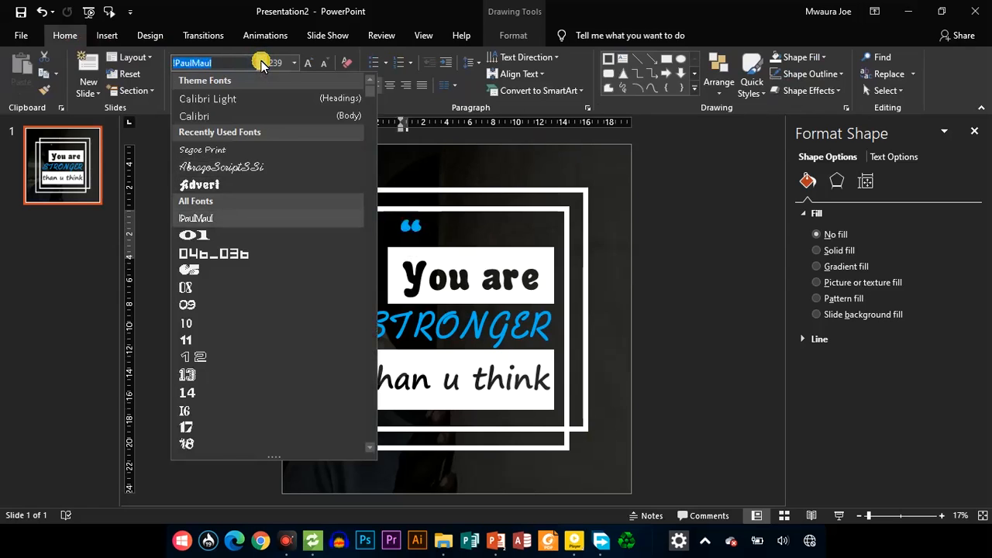
key("Up")
key("Return")
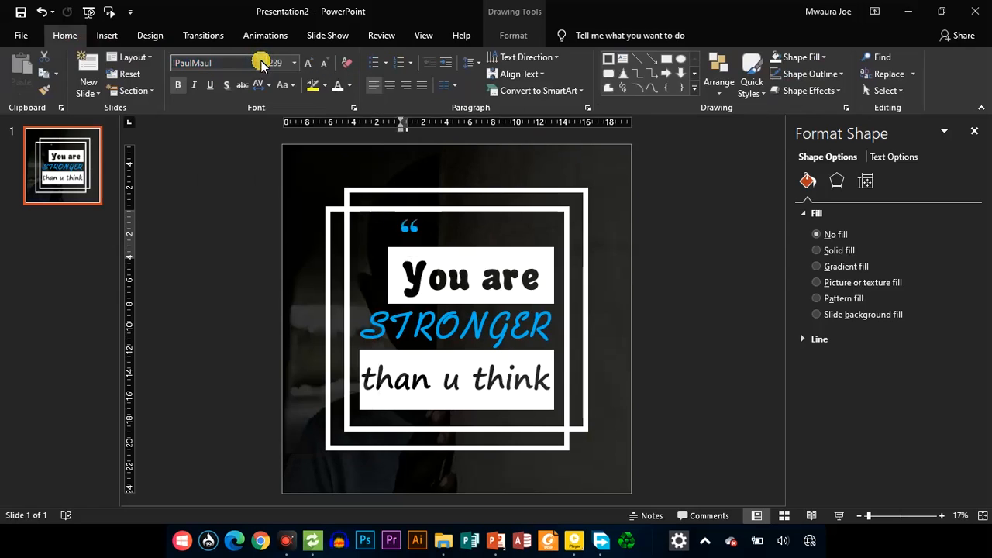
Enlarge the opening quotation mark to 413 pt and move it to the left of the "You are" block
key("ctrl+shift+>")
key("ctrl+shift+>")
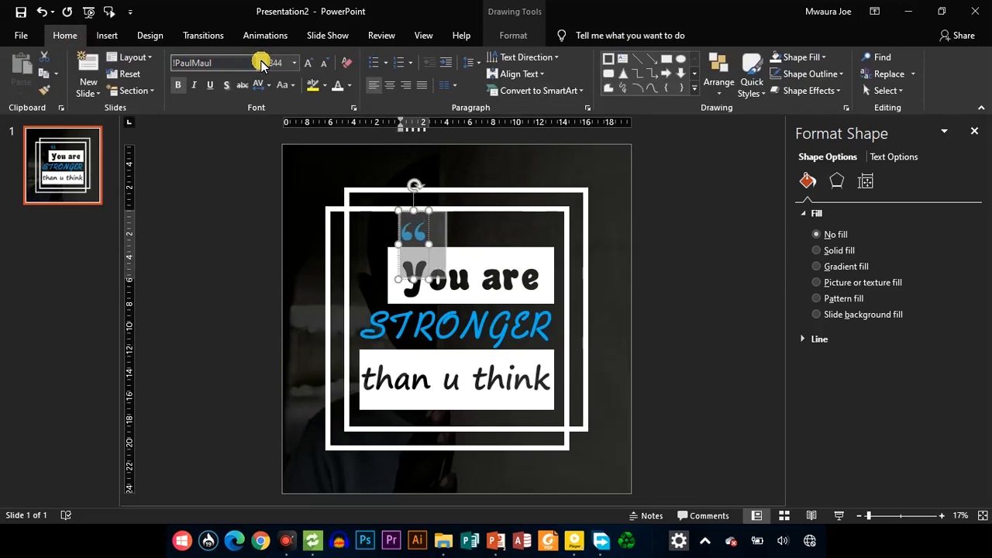
key("ctrl+shift+greater")
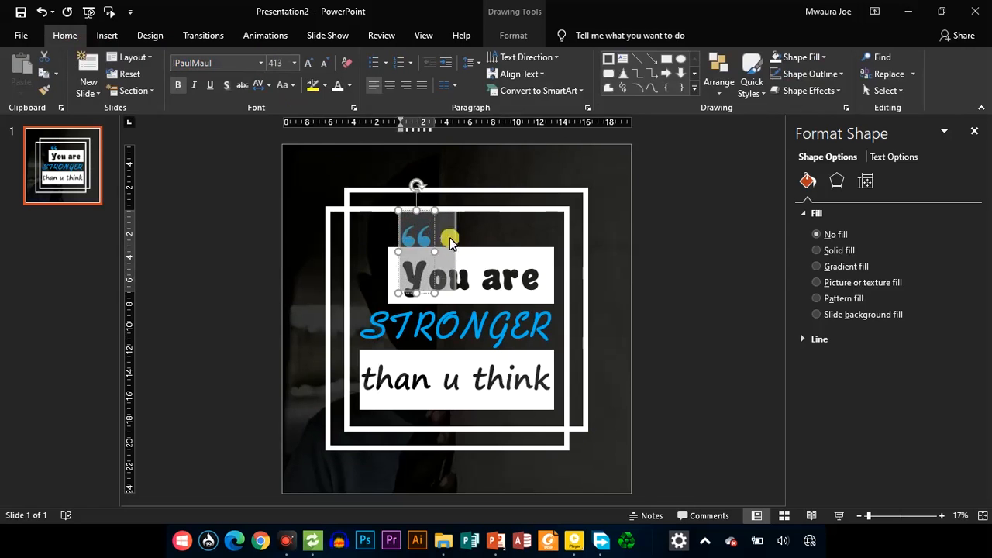
left_click_drag(430, 230, 386, 239)
Duplicate the opening quotation mark, place the copy at the frames' lower-right corner, and turn it into a closing quotation mark
key("ctrl+d")
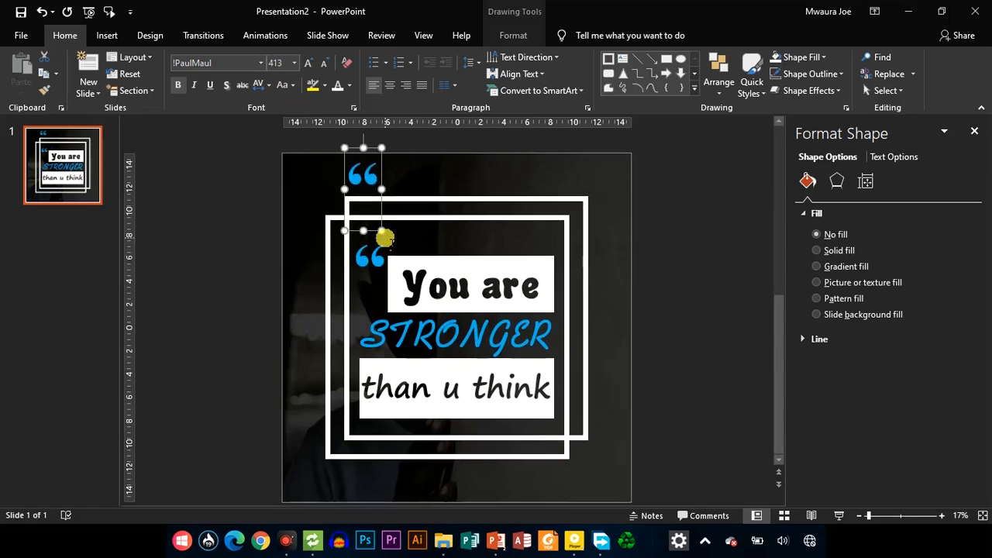
left_click_drag(385, 188, 592, 424)
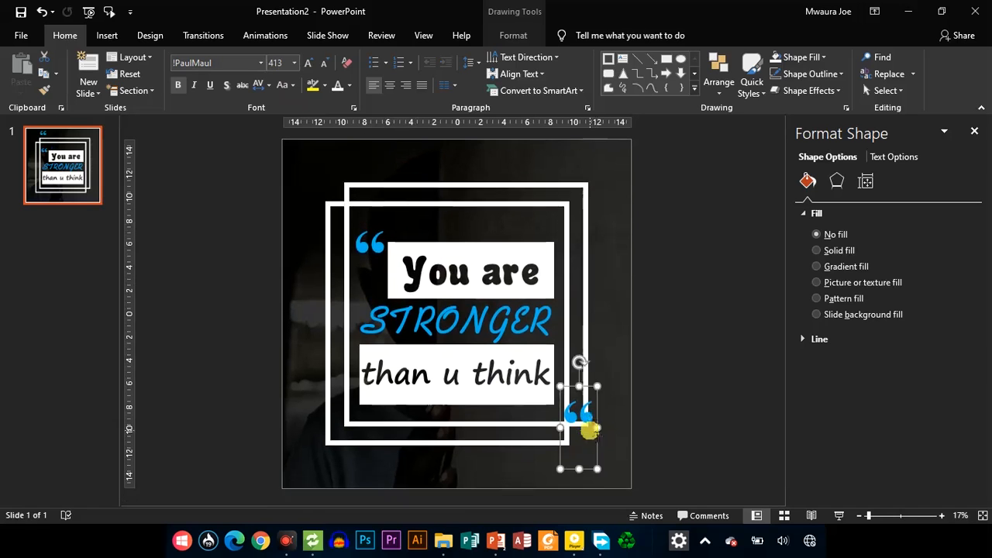
left_click(588, 417)
type("\"")
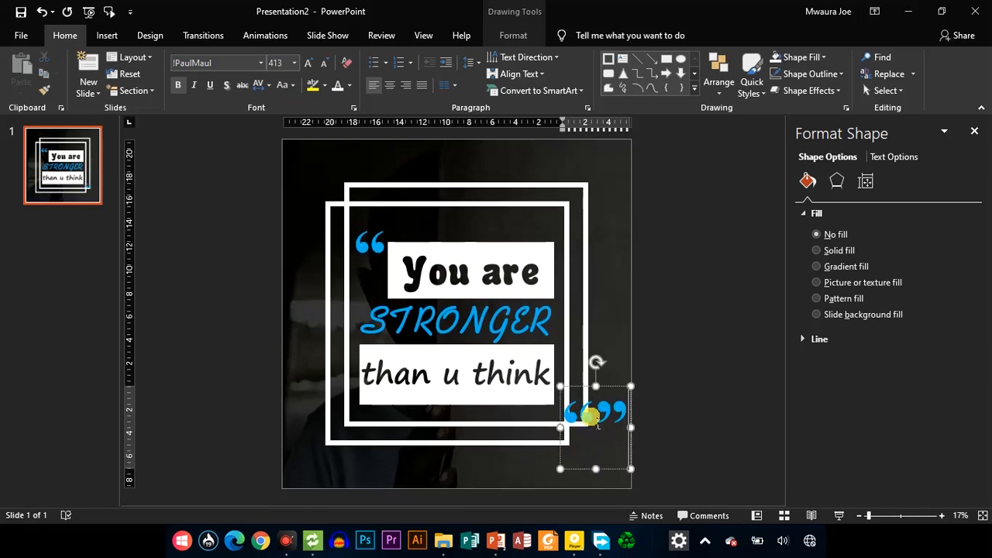
left_click_drag(597, 423, 577, 422)
key("BackSpace")
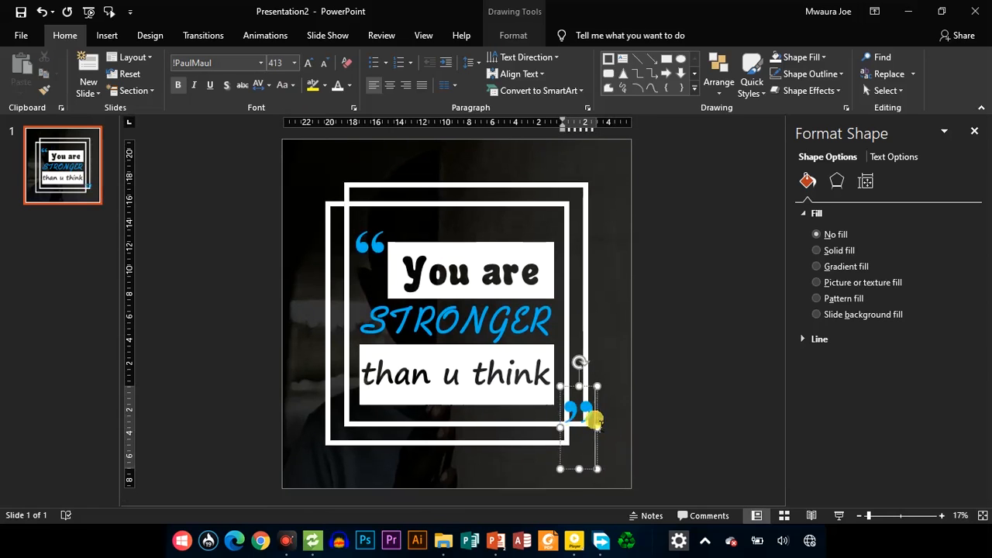
Reduce the closing quotation mark to 344 pt and move it under the right end of "than u think"
left_click_drag(586, 413, 594, 420)
key("ctrl+shift+comma")
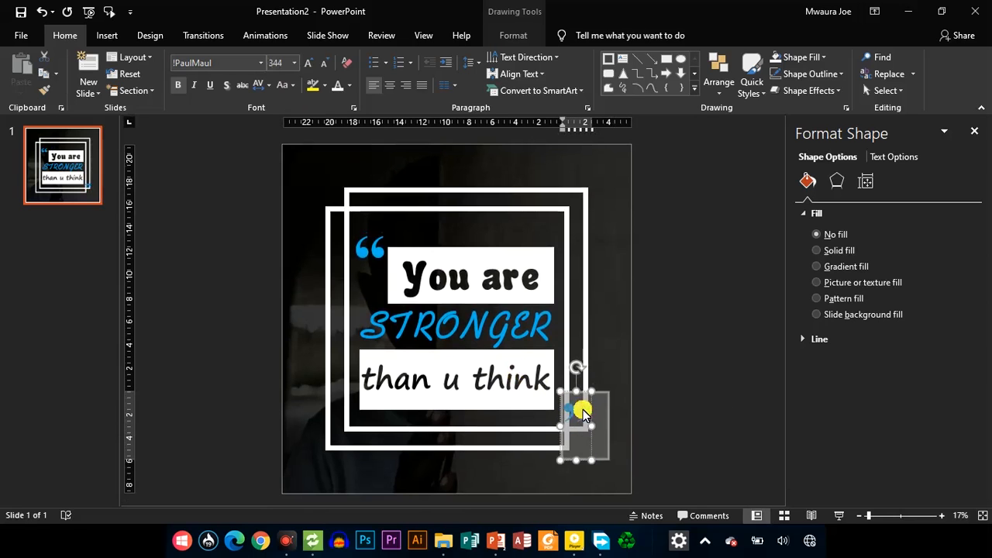
left_click_drag(596, 421, 572, 419)
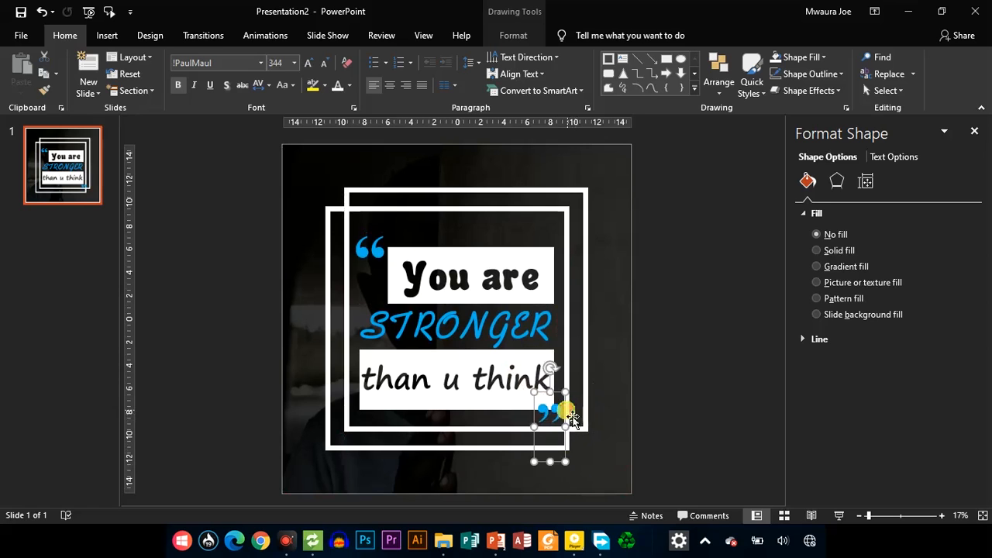
Select the three text elements and both quotation marks together and nudge them slightly up within the frames
left_click(506, 392, "shift")
left_click(469, 322, "shift")
left_click(464, 291, "shift")
left_click(371, 246, "shift")
left_click_drag(370, 246, 371, 247)
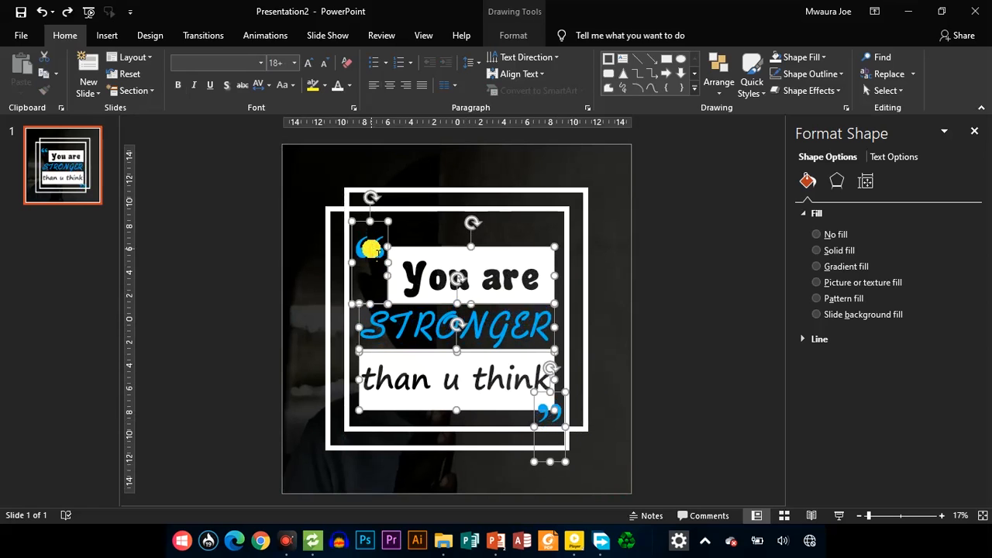
key("Up")
key("Up")
key("Up")
key("Up")
key("Up")
key("Up")
key("Up")
key("Up")
key("Up")
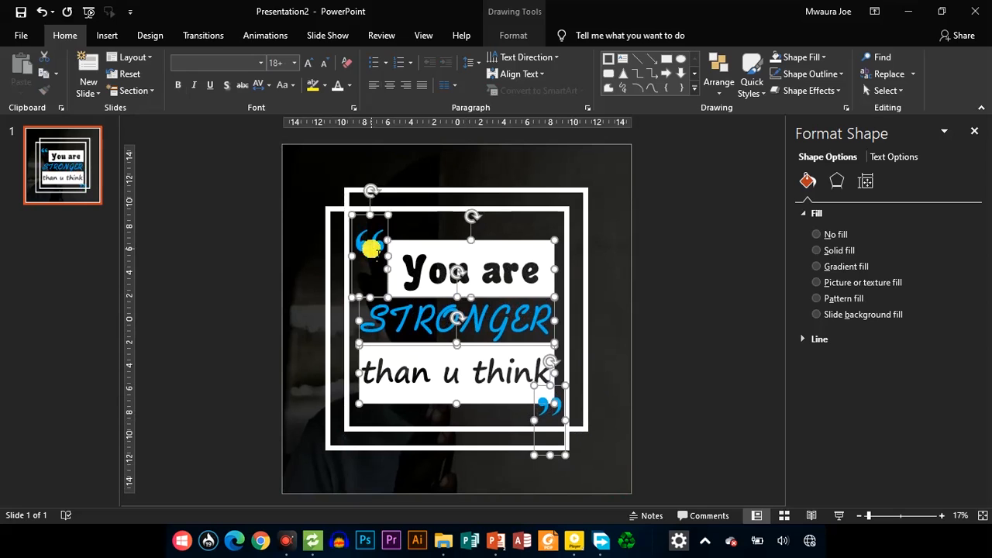
left_click(680, 320)
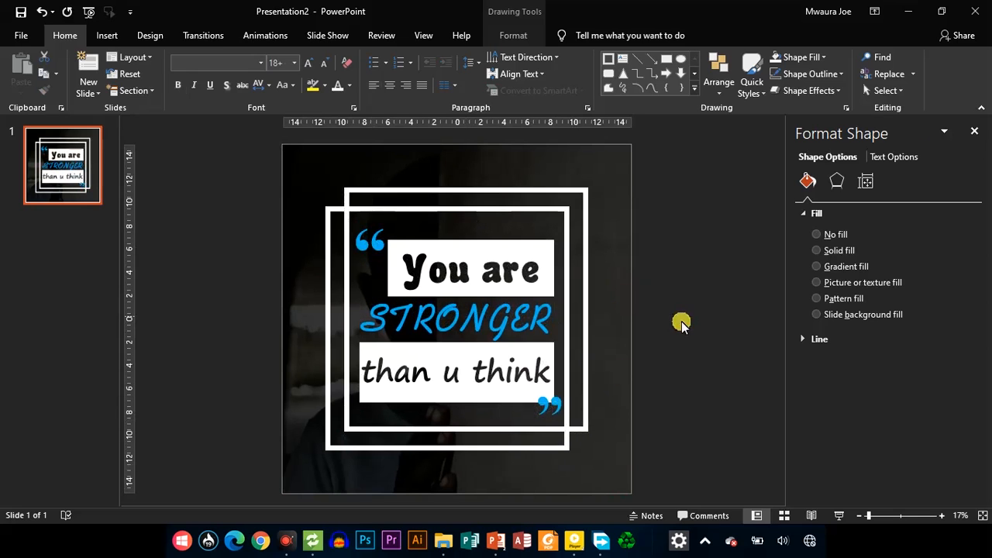
Nudge the closing quotation mark down so it clears the "than u think" block, and deselect it
left_click(560, 410)
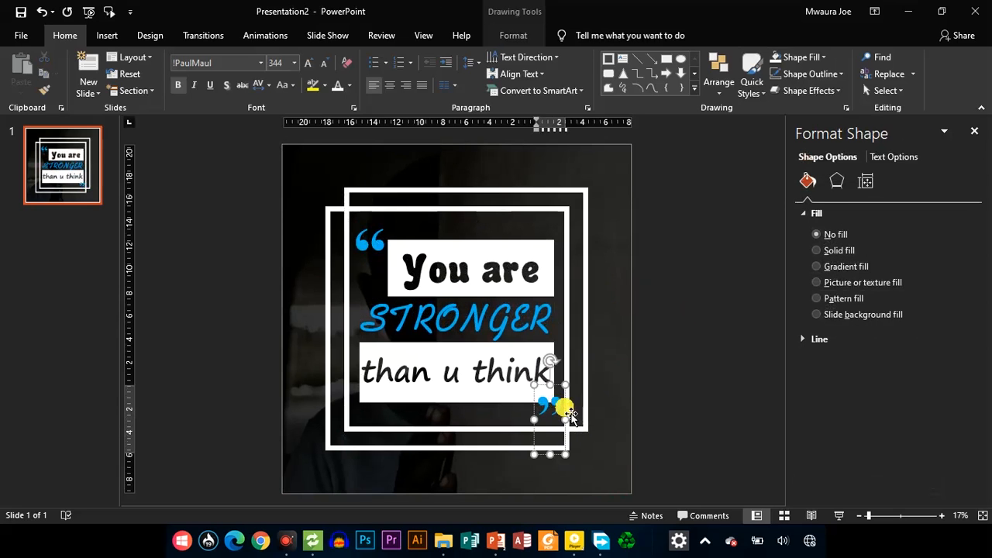
key("Down")
key("Down")
key("Down")
key("Down")
key("Down")
key("Down")
key("Down")
key("Down")
key("Down")
key("Down")
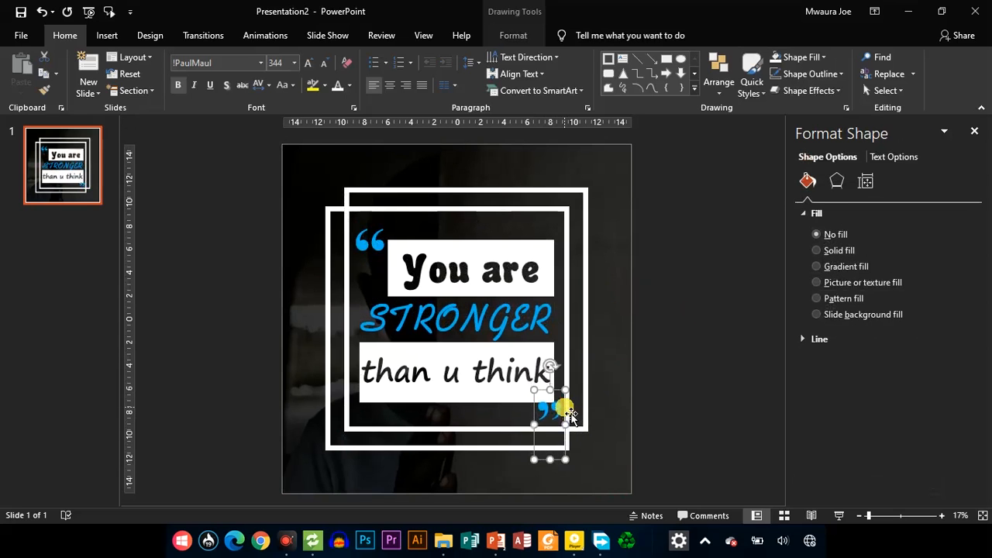
key("Down")
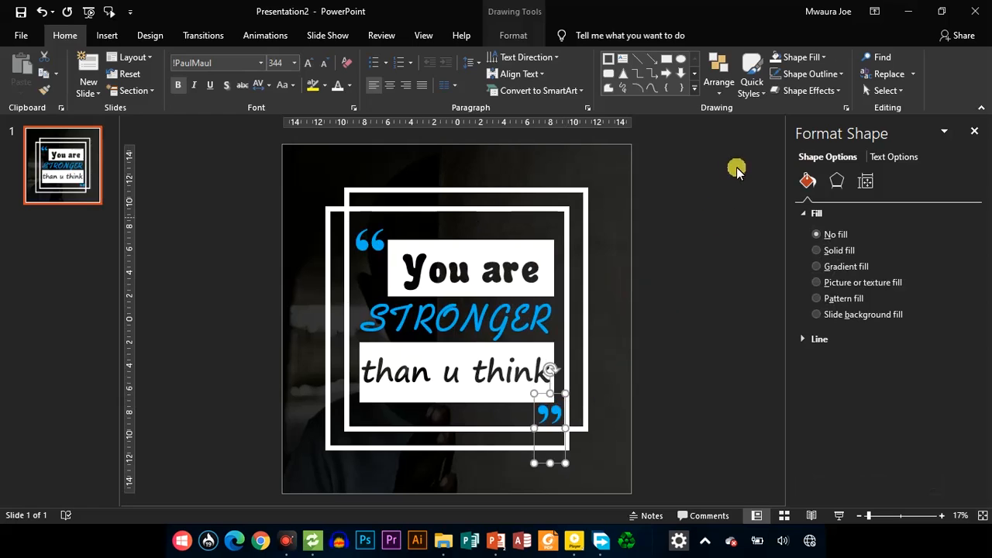
left_click(735, 166)
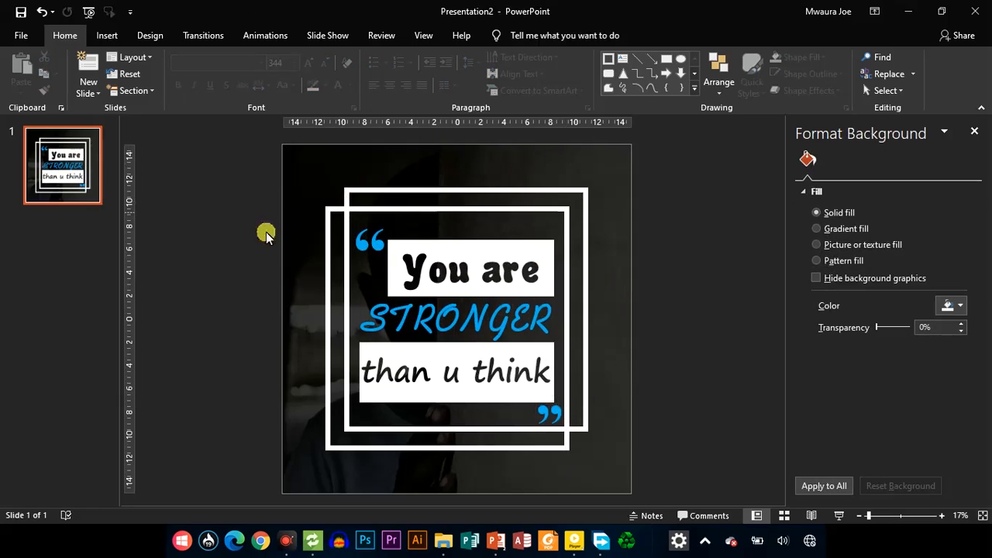